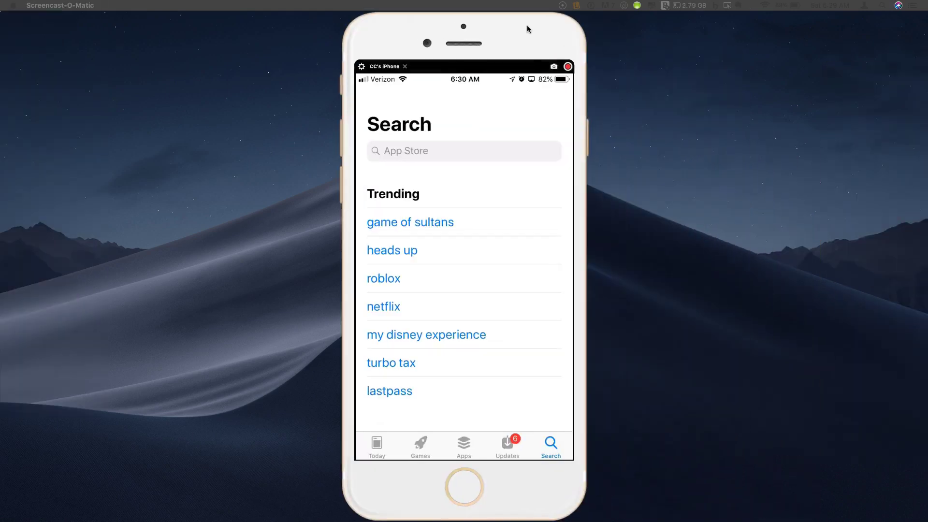
# Step: Move the mirrored iPhone window further to the right on the desktop
pyautogui.moveTo(530, 29); pyautogui.dragTo(657, 22)
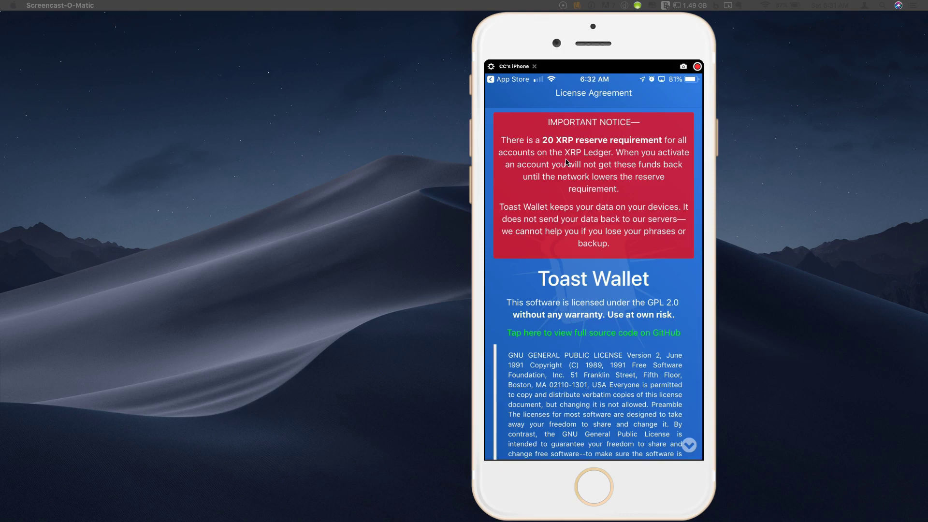
# Step: Scroll to the bottom of the License Agreement to reveal the Create, Restore and Submit Offline buttons
pyautogui.scroll(-3, 568, 162)
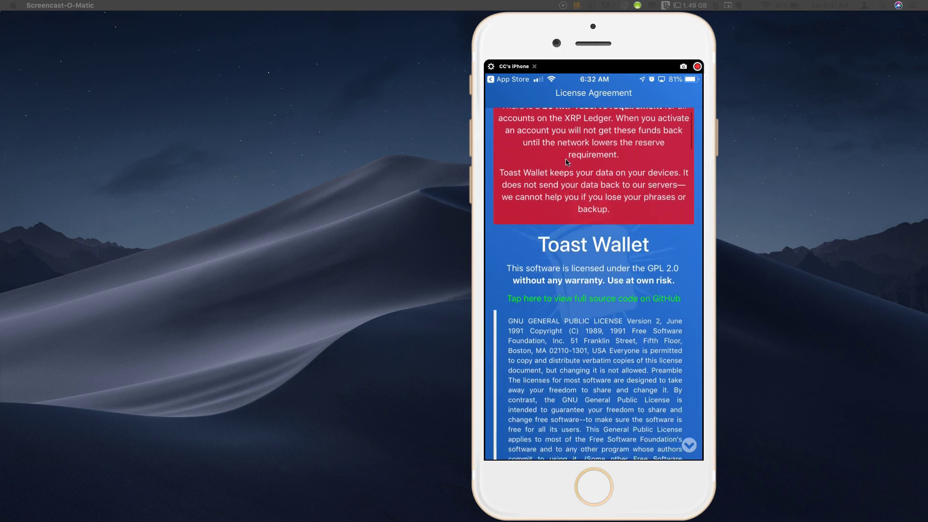
pyautogui.scroll(-15, 568, 162)
pyautogui.scroll(-20, 568, 162)
pyautogui.scroll(-20, 567, 162)
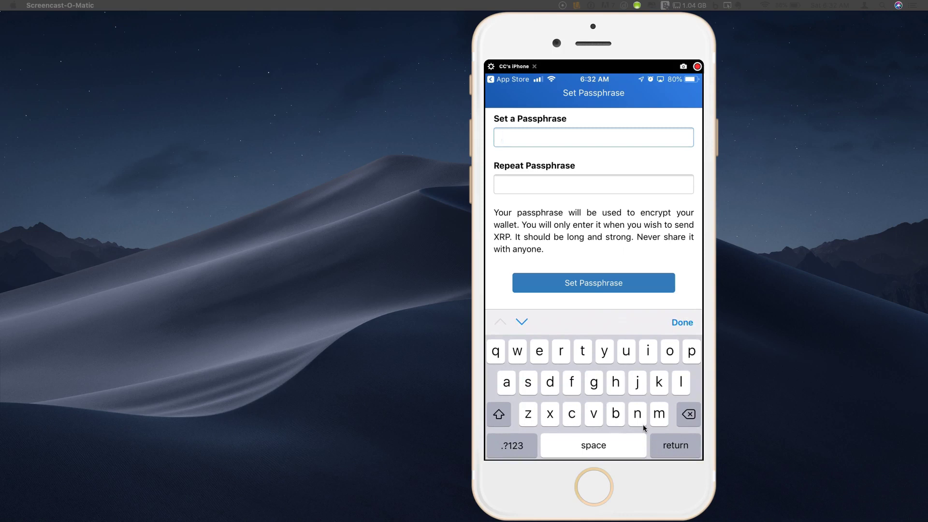
# Step: Enter the wallet passphrase in both fields, submit, and dismiss the requirements error
pyautogui.write('passphrase')
pyautogui.press('Return')
pyautogui.write('passphrase')
pyautogui.press('Return')
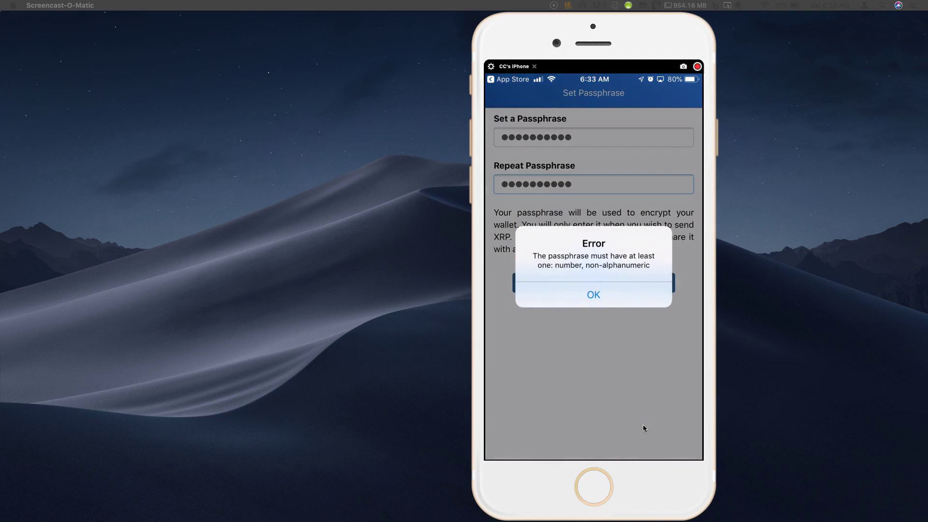
pyautogui.press('Return')
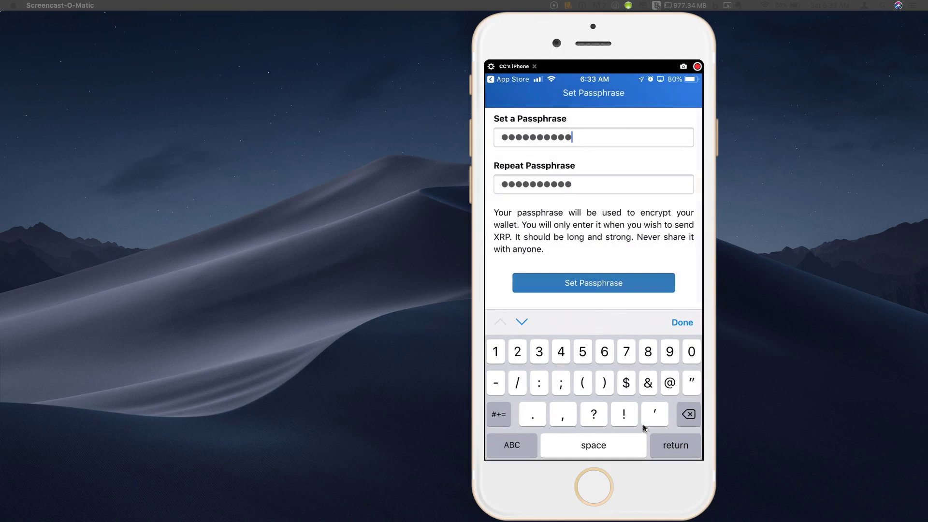
# Step: Add a digit to both passphrase fields, resubmit, and dismiss the missing-symbol error
pyautogui.write('1')
pyautogui.press('Tab')
pyautogui.write('1')
pyautogui.press('Return')
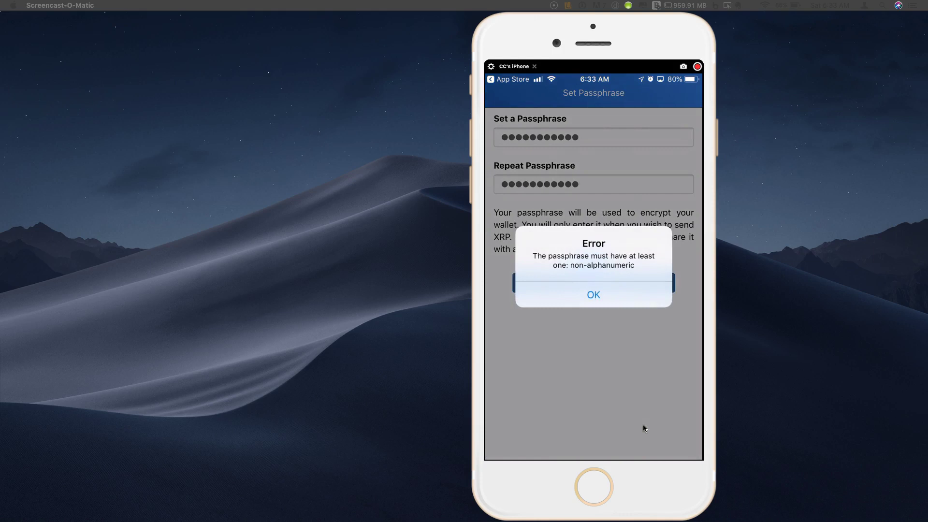
pyautogui.press('Return')
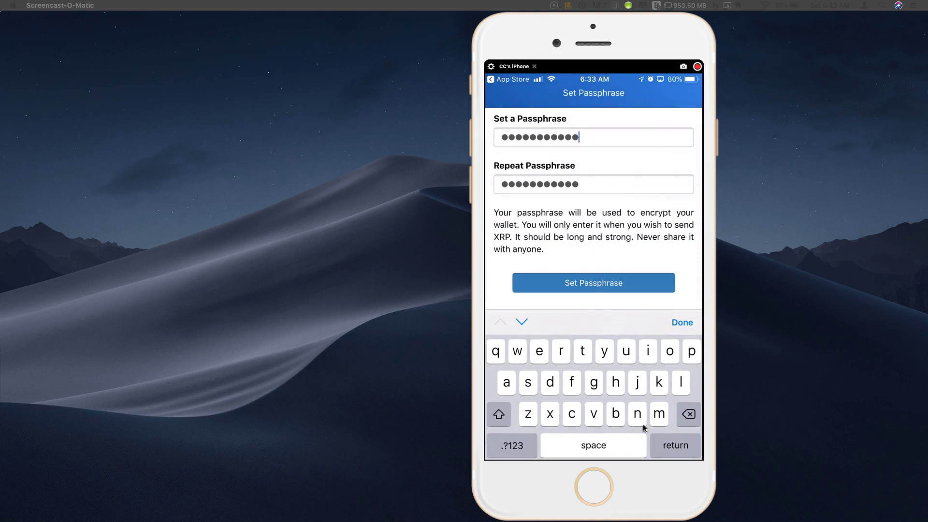
# Step: Add a symbol to both passphrase fields, submit, and acknowledge the Success message
pyautogui.write('&')
pyautogui.press('Tab')
pyautogui.write('&')
pyautogui.press('Return')
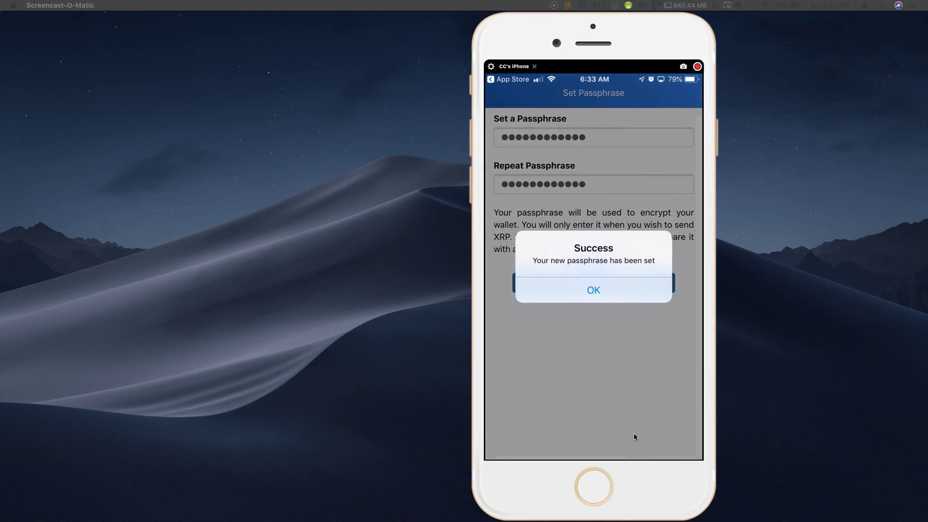
pyautogui.press('Return')
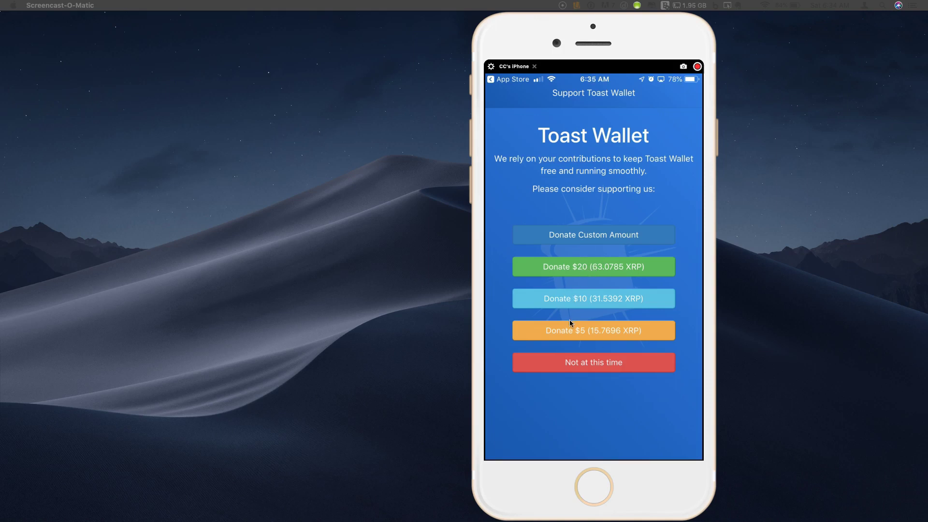
# Step: Choose 'Not at this time' on the Support Toast Wallet donation screen
pyautogui.click(589, 372)
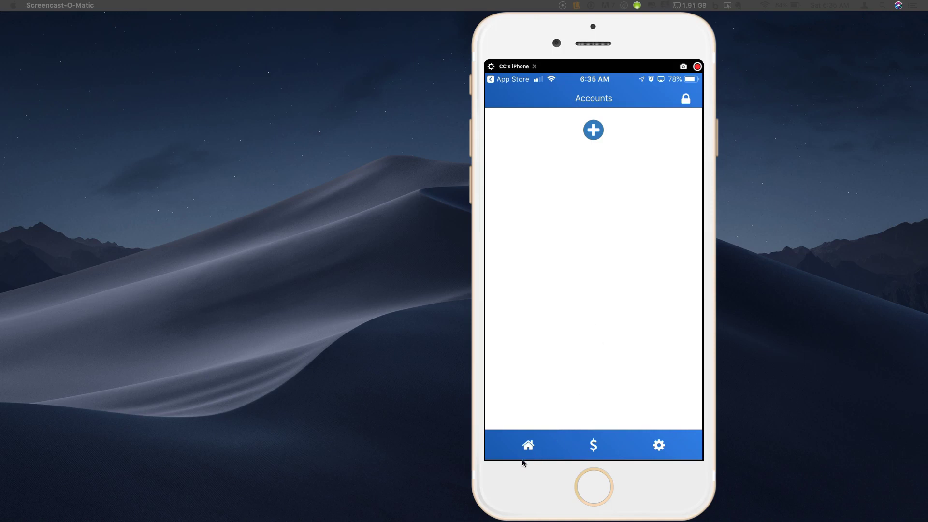
# Step: Look over the $ send form, then the gear settings screen
pyautogui.click(594, 446)
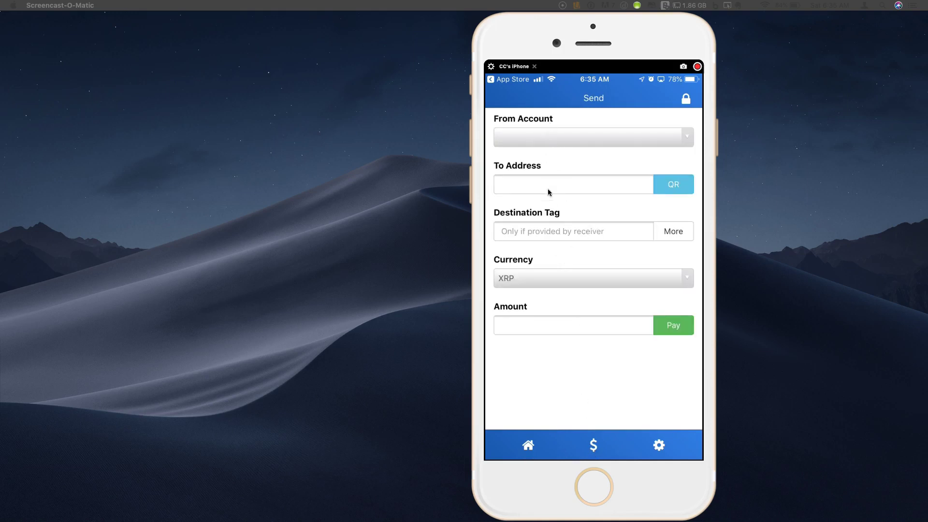
pyautogui.click(659, 445)
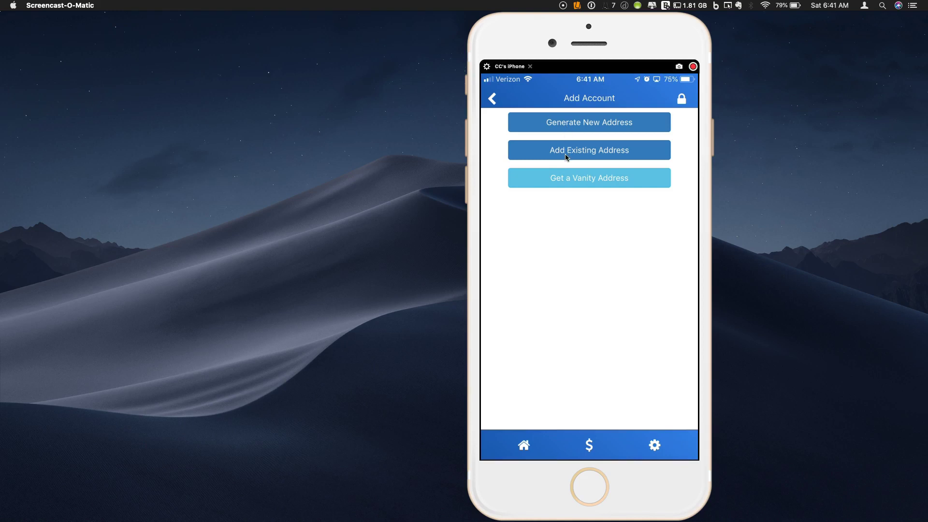
# Step: Choose Get a Vanity Address to open the xrpvanity.com site
pyautogui.click(572, 182)
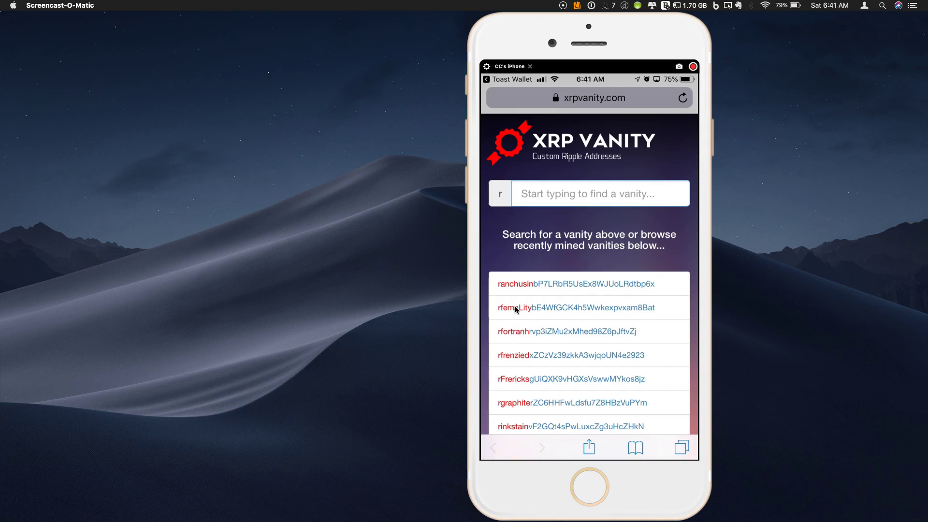
# Step: Scroll down and back up through the recently mined vanity addresses on xrpvanity.com
pyautogui.scroll(-3, 516, 309)
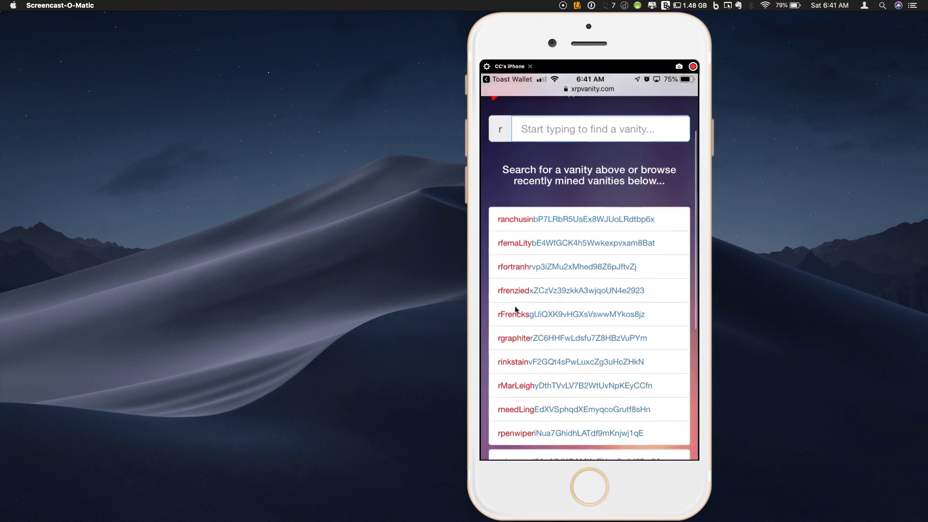
pyautogui.scroll(3, 516, 310)
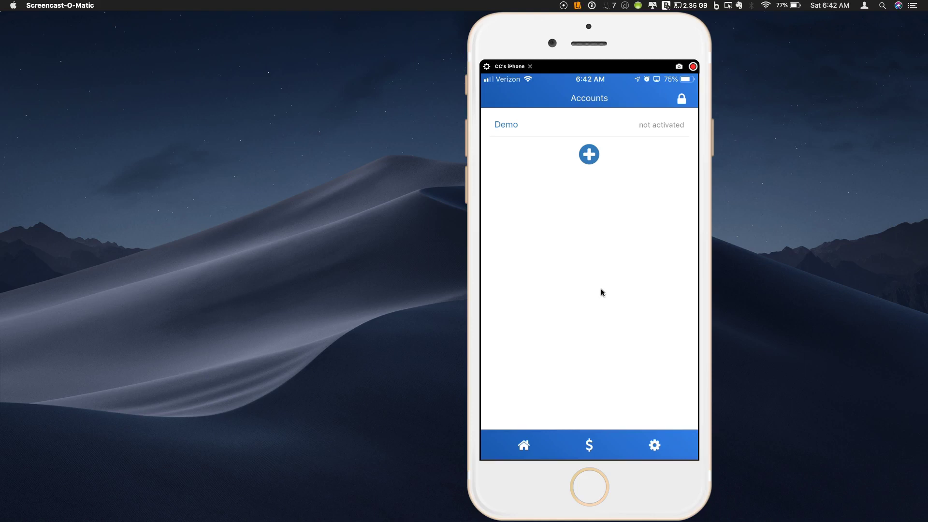
# Step: Open the Demo account, check its empty Trustlines and Transactions, and return to its Address tab
pyautogui.click(520, 449)
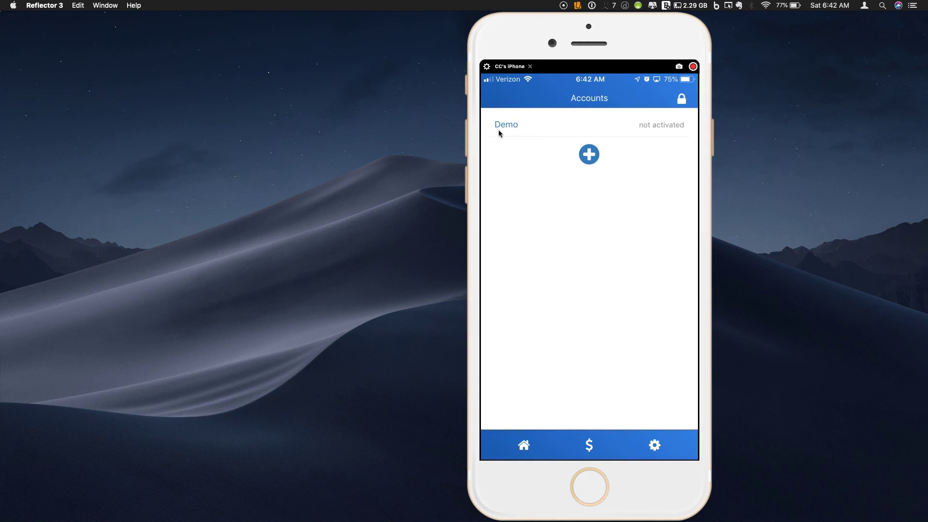
pyautogui.click(671, 126)
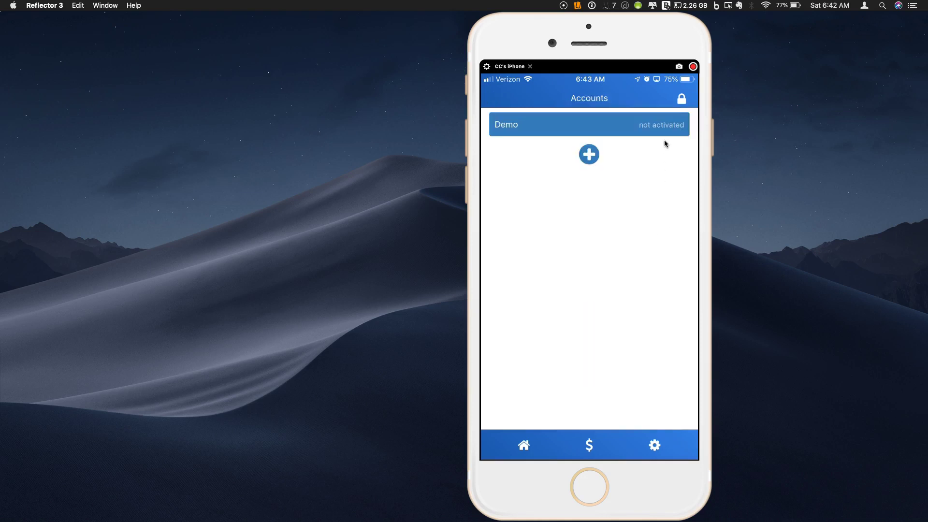
pyautogui.click(663, 126)
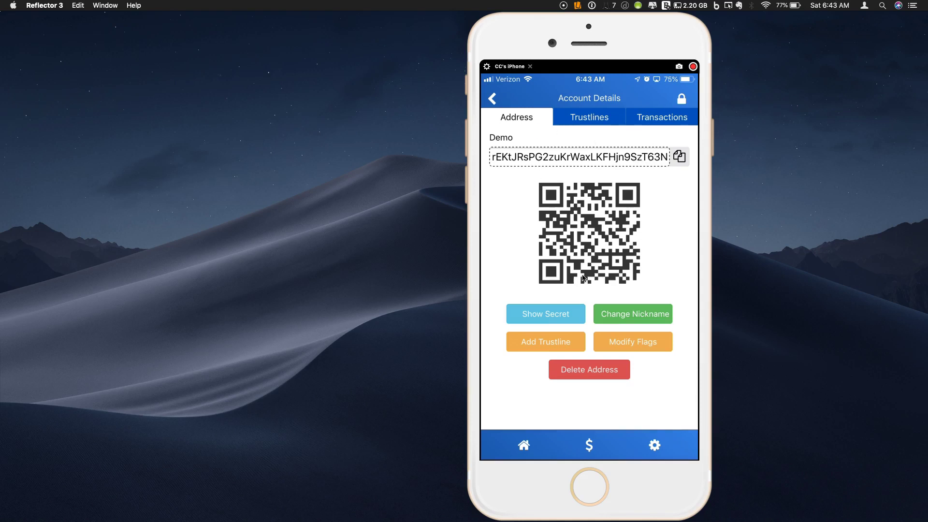
pyautogui.click(597, 120)
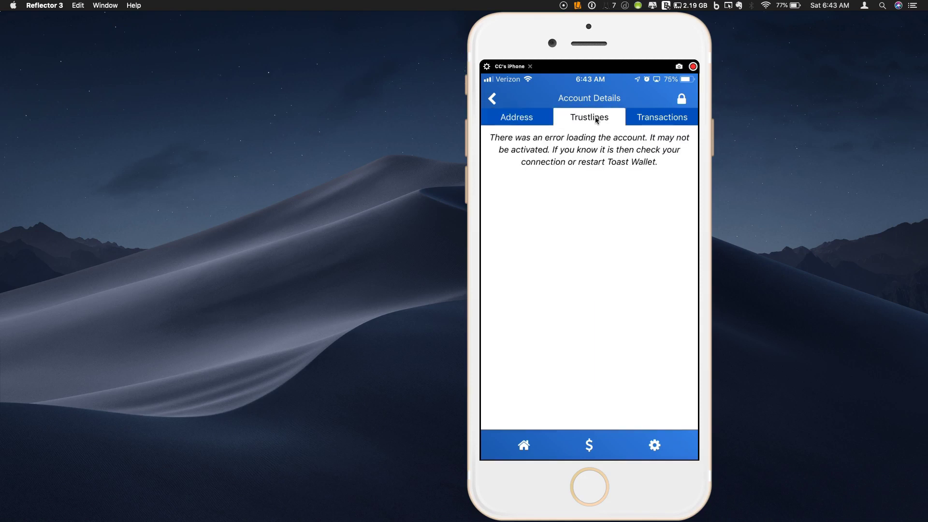
pyautogui.click(634, 121)
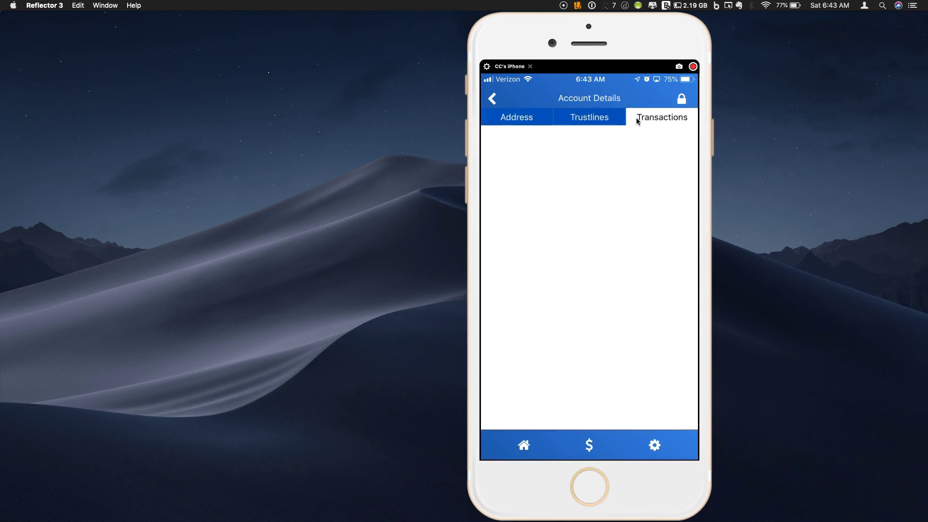
pyautogui.click(528, 122)
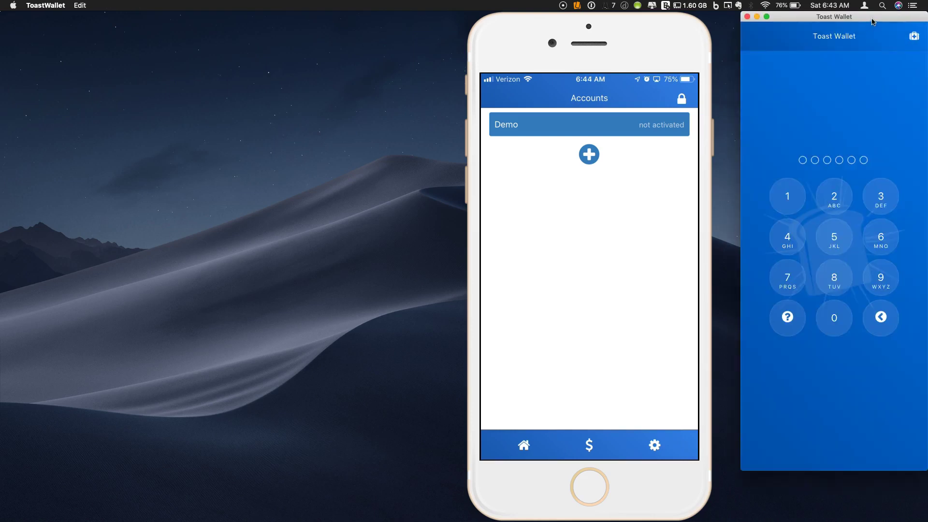
# Step: Place the phone mirror beside the desktop wallet window and bring the desktop wallet to the front
pyautogui.moveTo(874, 23); pyautogui.dragTo(873, 22)
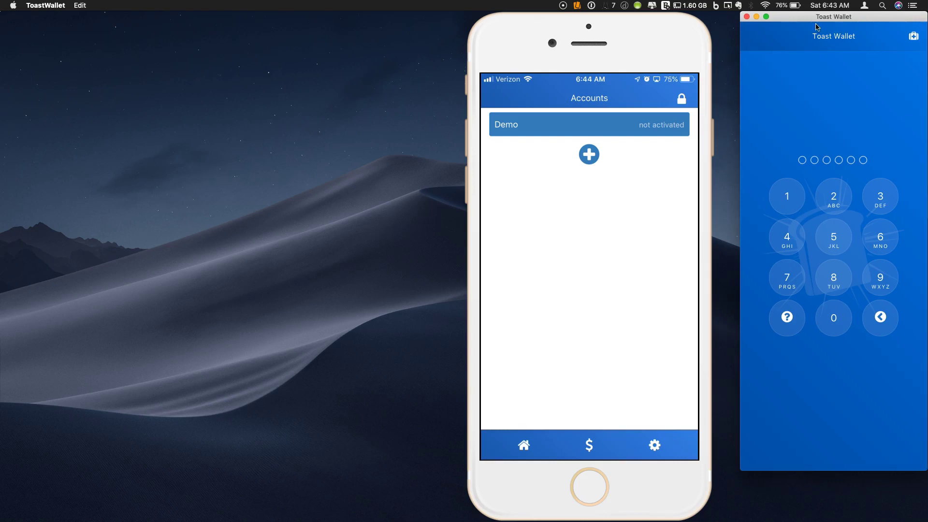
pyautogui.click(660, 15)
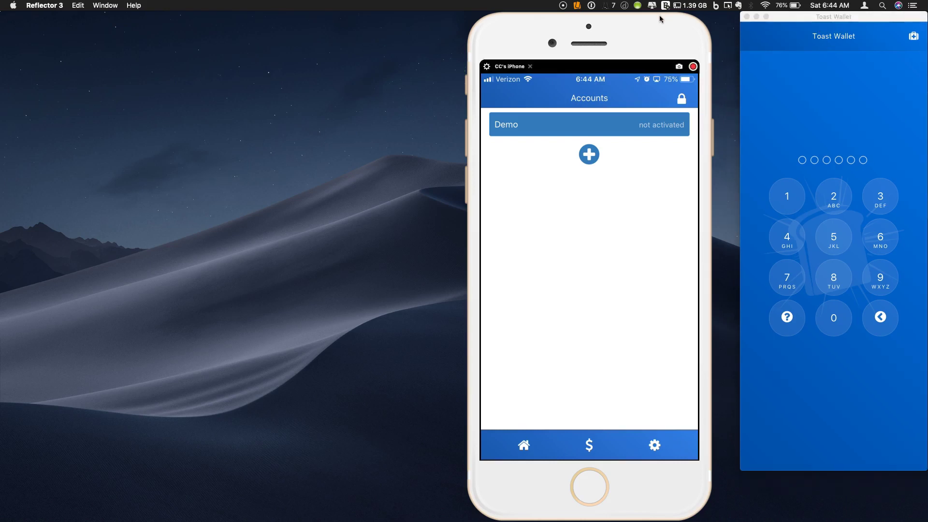
pyautogui.moveTo(659, 29); pyautogui.dragTo(683, 24)
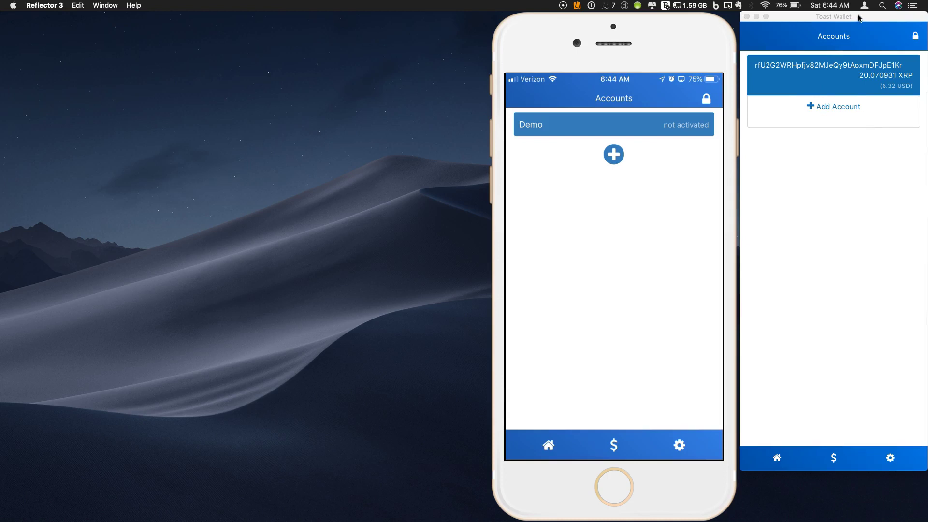
pyautogui.click(859, 18)
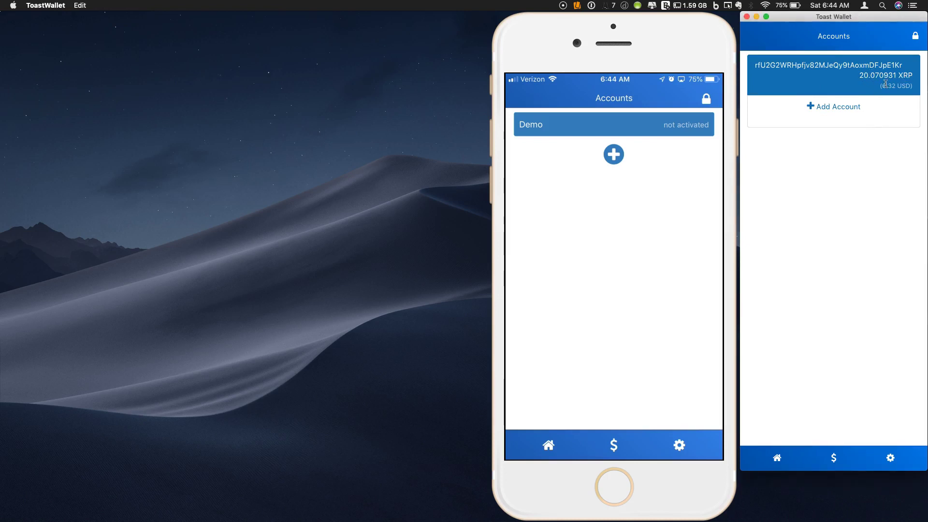
# Step: On the iPhone, add an account with + and choose Add Existing Address
pyautogui.click(634, 153)
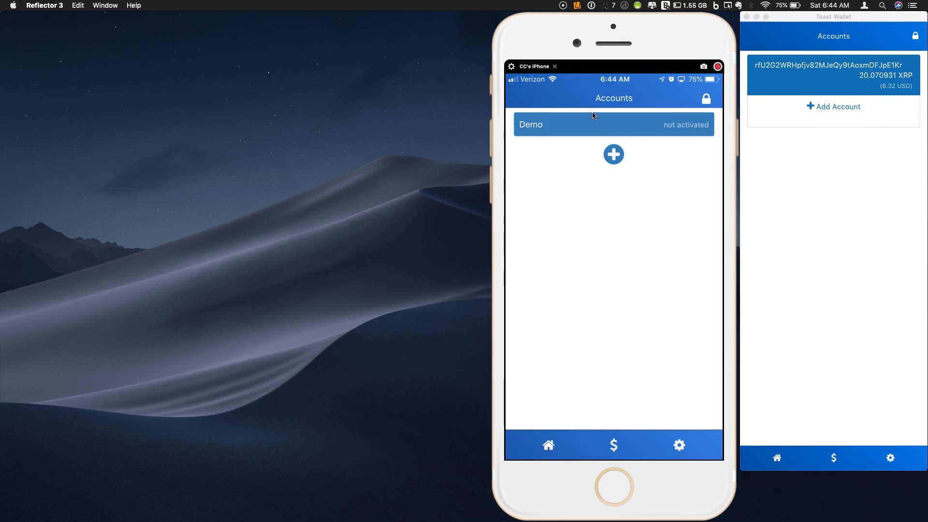
pyautogui.click(615, 158)
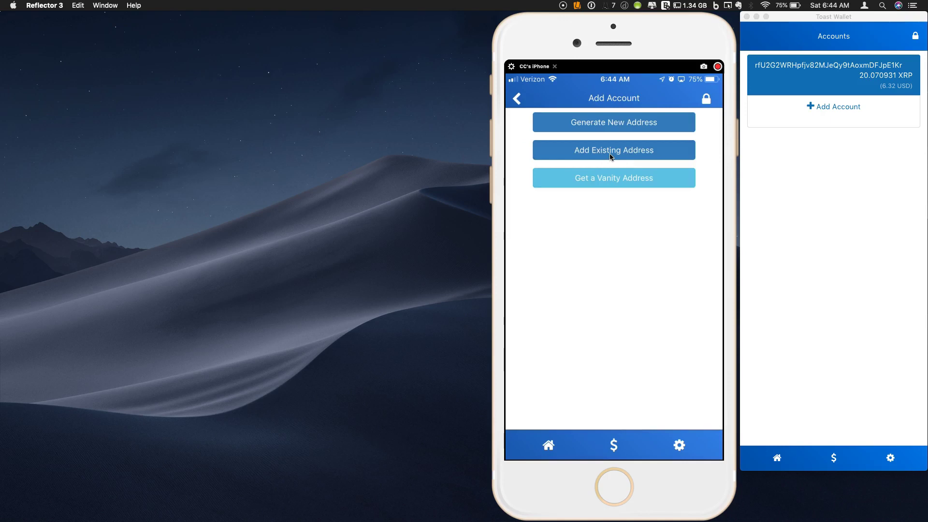
pyautogui.click(610, 154)
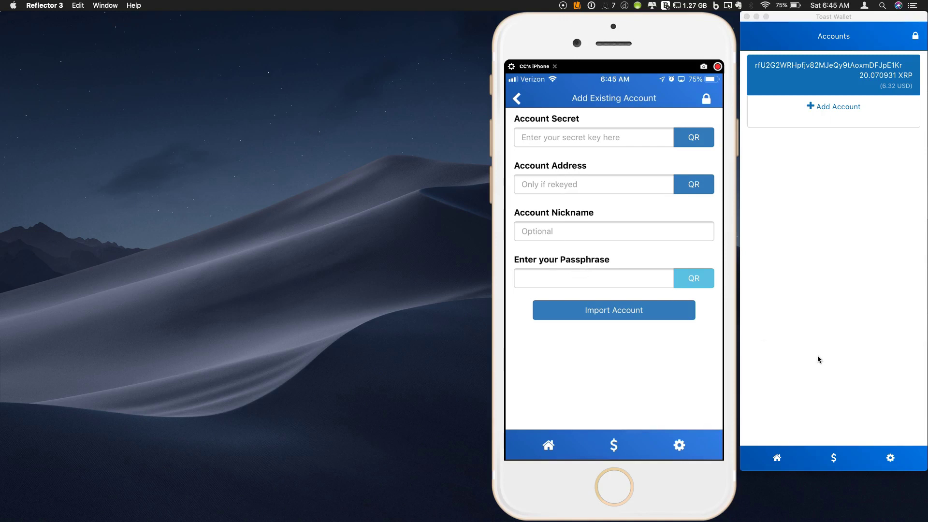
# Step: Copy the desktop account's Ripple address into the iPhone import form and enter the passphrase
pyautogui.click(843, 74)
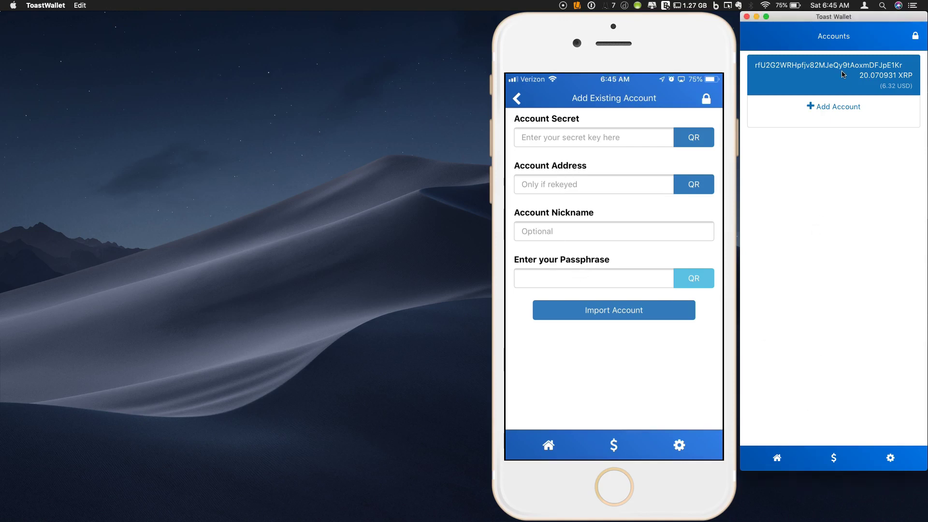
pyautogui.click(843, 74)
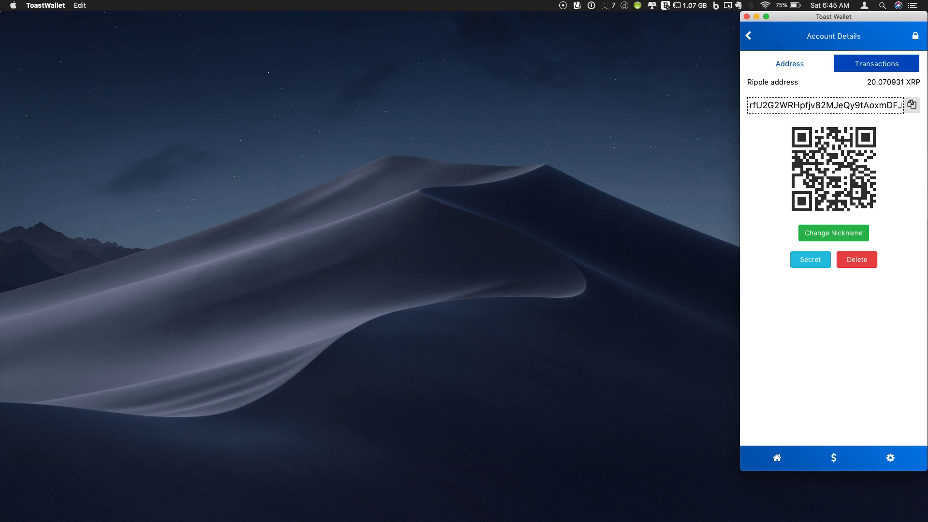
pyautogui.press('super+Tab')
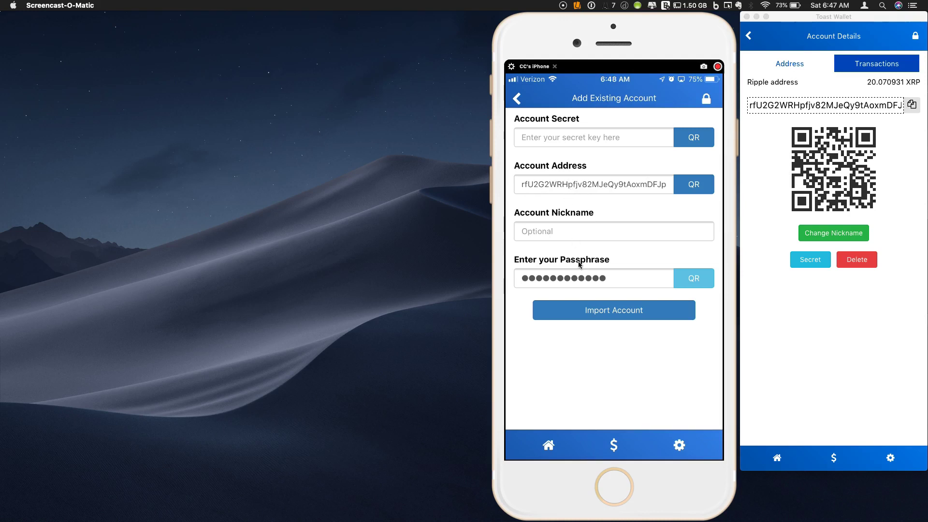
# Step: Import the desktop account onto the iPhone, dismissing the Invalid secret alert with OK
pyautogui.click(592, 318)
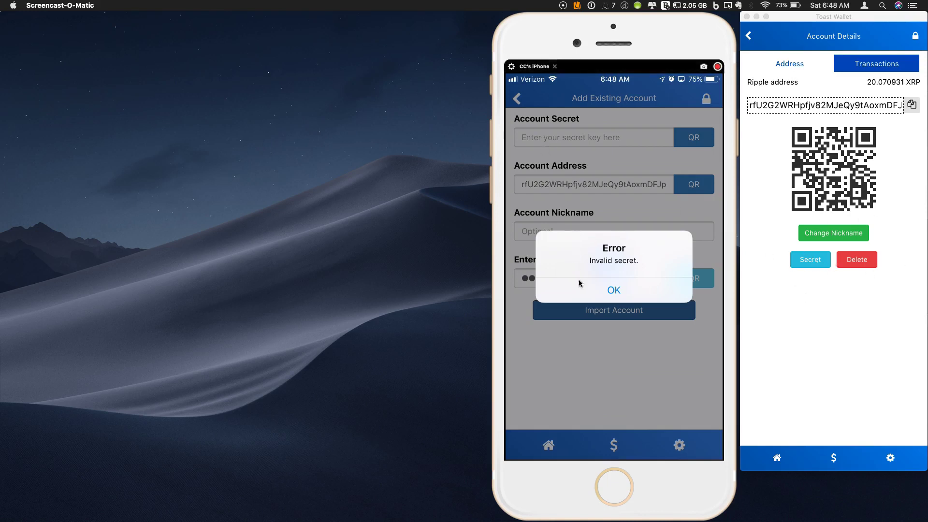
pyautogui.click(587, 297)
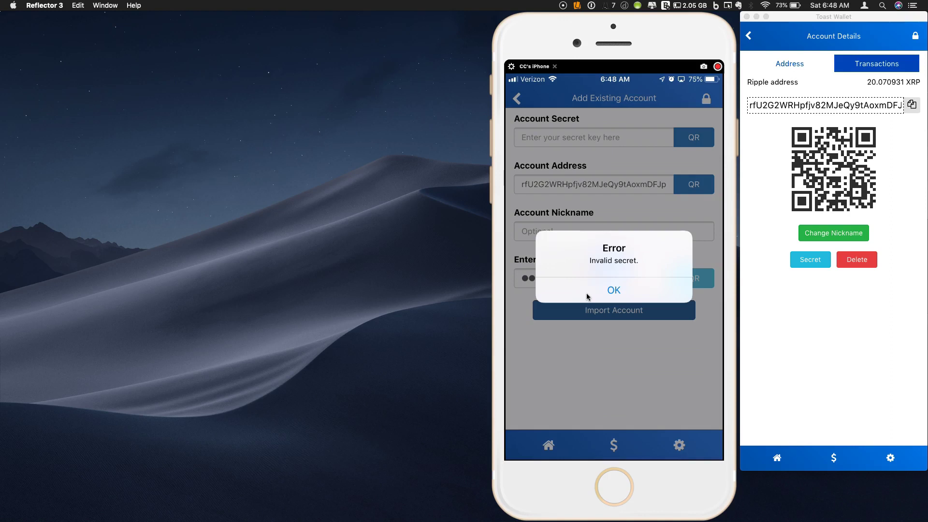
pyautogui.click(587, 296)
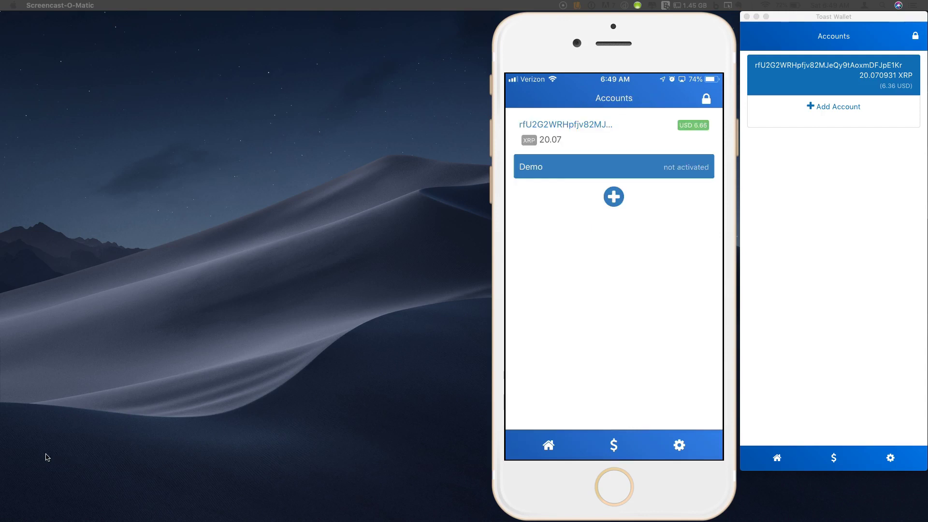
# Step: View the imported account's details on the iPhone, then switch to the Exodus Eden wallet
pyautogui.moveTo(585, 135)
pyautogui.click(589, 130)
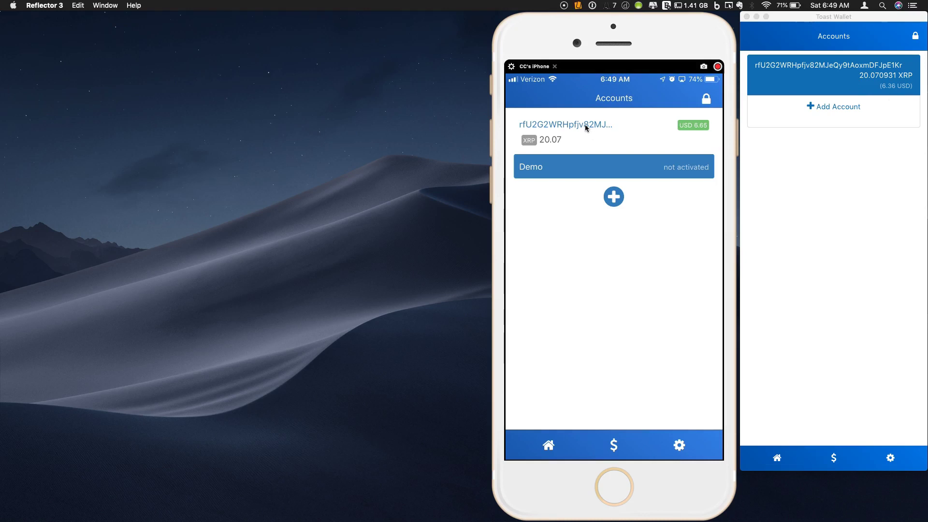
pyautogui.click(585, 125)
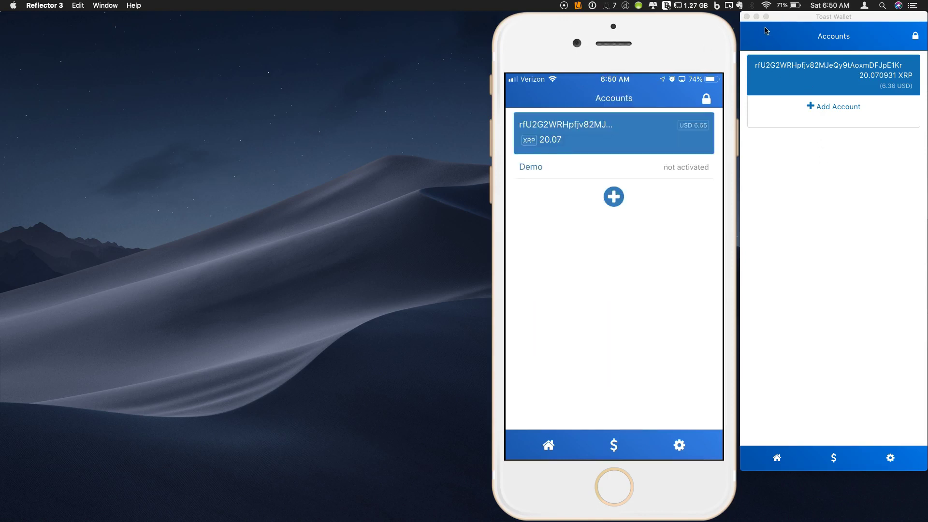
pyautogui.moveTo(665, 32)
pyautogui.press('super+Tab')
# Step: Start a new Ripple payment in Exodus and copy the Toast Wallet account's Ripple address
pyautogui.moveTo(563, 150)
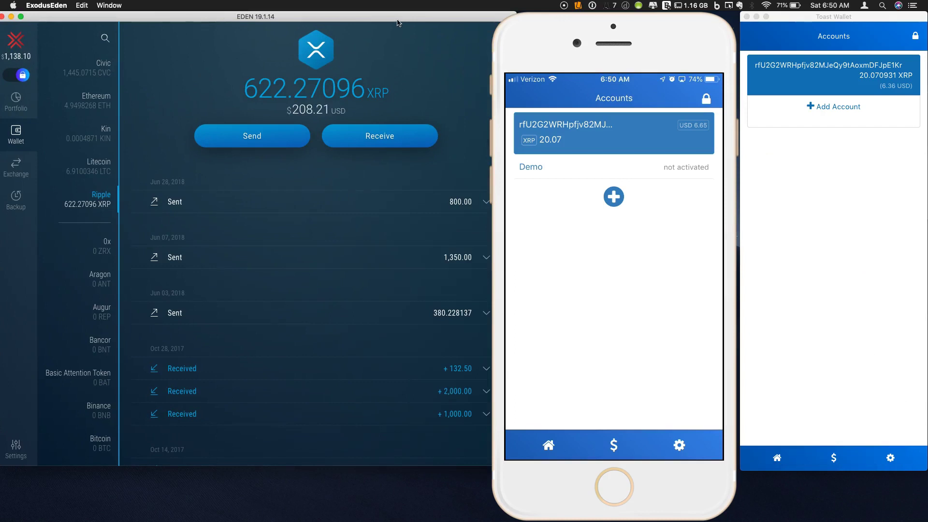
pyautogui.moveTo(397, 23); pyautogui.dragTo(393, 23)
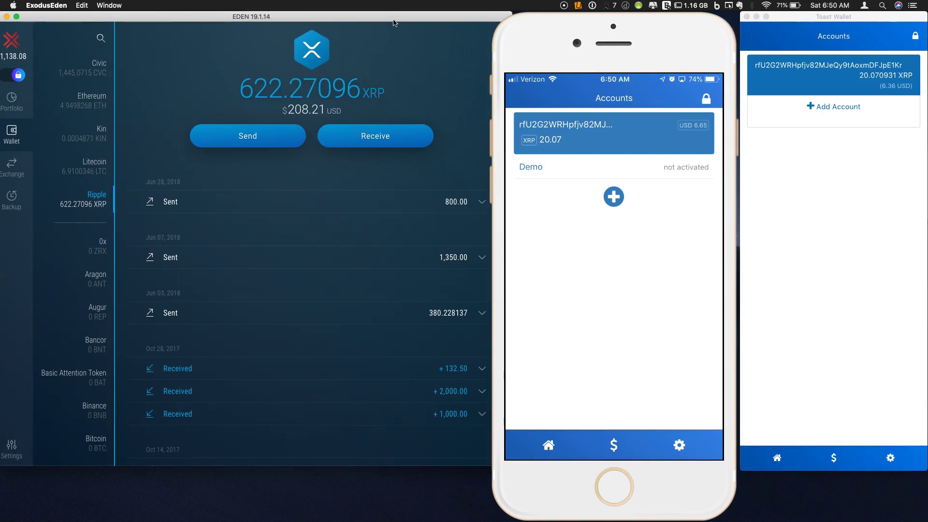
pyautogui.click(252, 142)
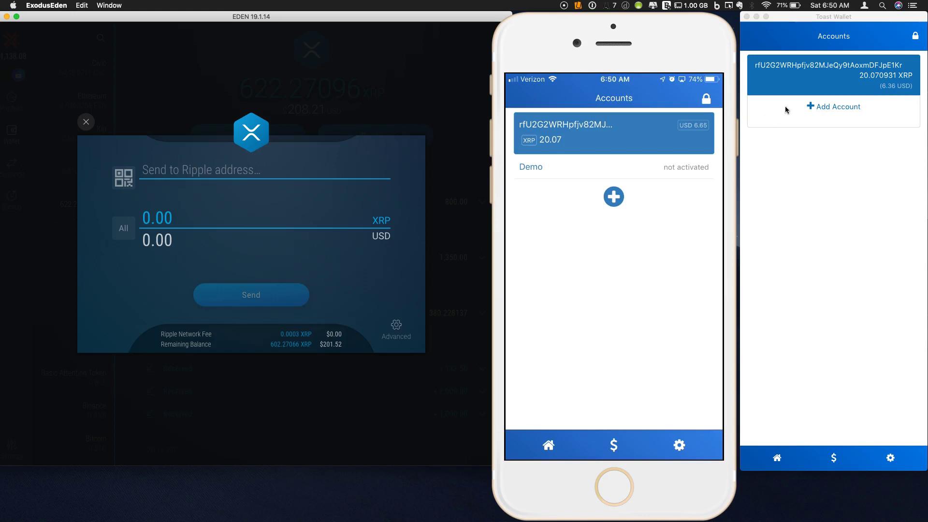
pyautogui.click(817, 83)
pyautogui.click(820, 78)
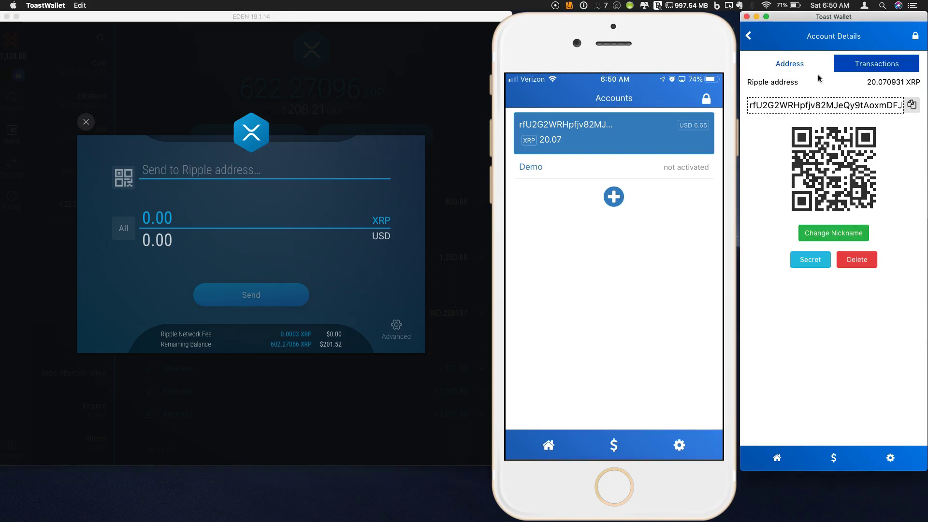
pyautogui.click(772, 106)
pyautogui.press('super+c')
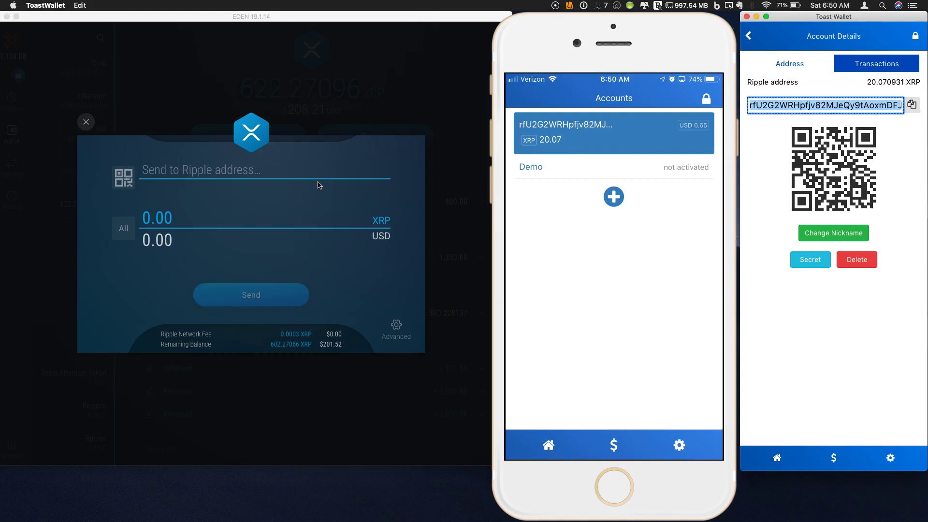
# Step: Paste the Toast Wallet address as recipient, enter 20 XRP and proceed to confirmation
pyautogui.click(274, 174)
pyautogui.press('super+v')
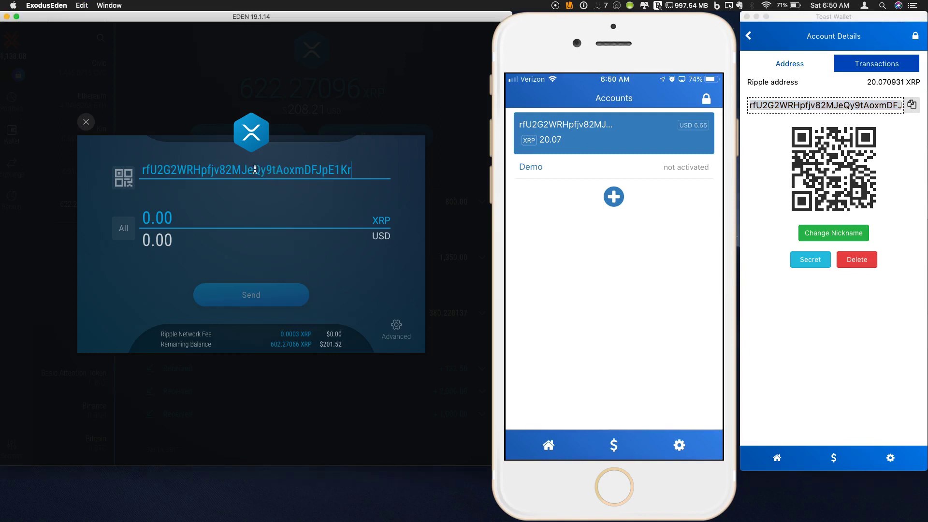
pyautogui.click(156, 218)
pyautogui.hotkey('shift', 'Left')
pyautogui.write('20')
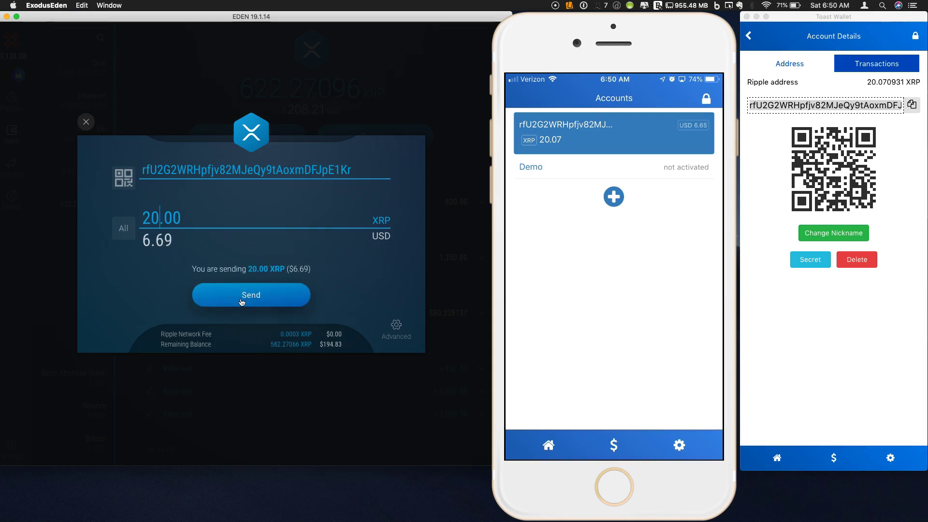
pyautogui.click(256, 300)
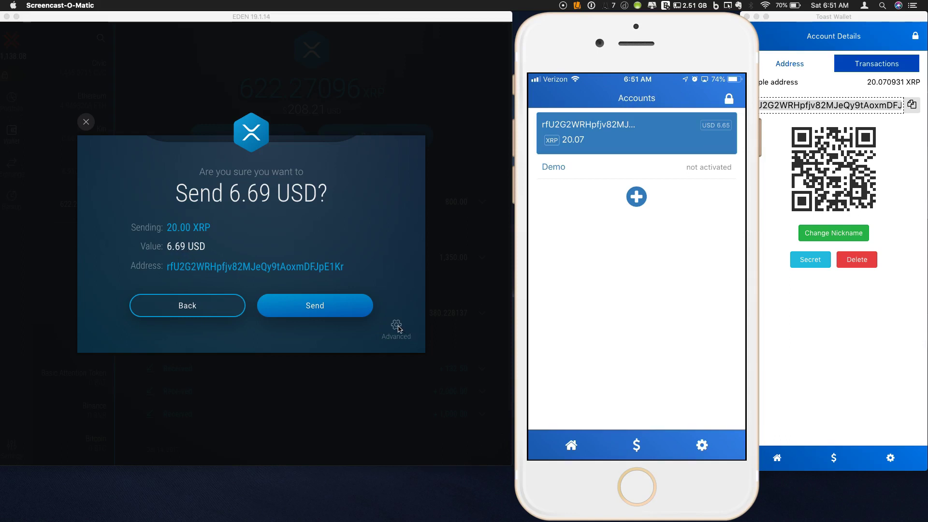
# Step: Reveal the Advanced options on the 20 XRP confirmation, leaving the Destination Tag blank
pyautogui.click(397, 329)
pyautogui.click(396, 325)
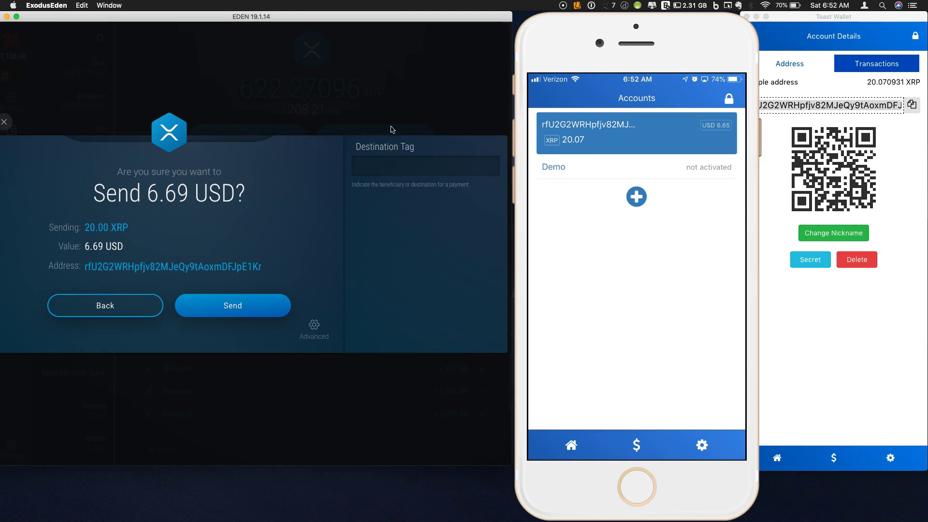
pyautogui.moveTo(357, 23); pyautogui.dragTo(361, 22)
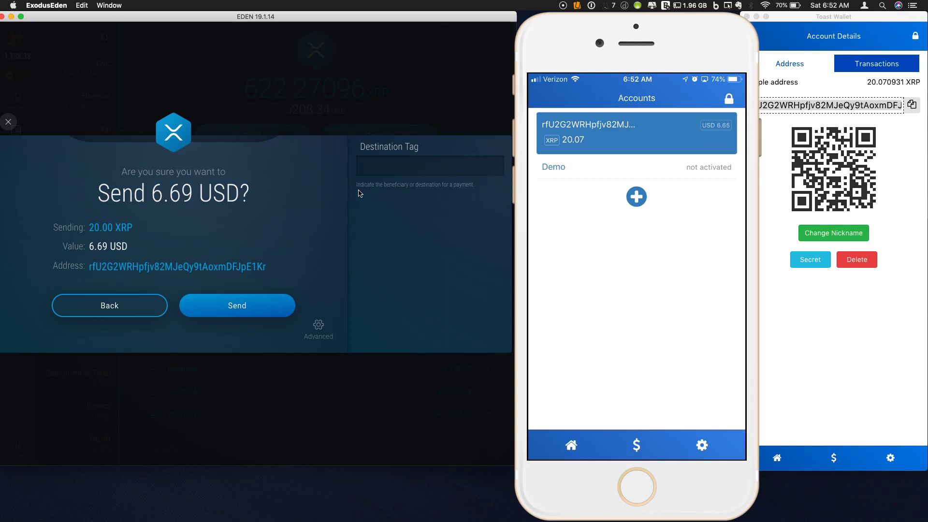
# Step: Send the 20 XRP, acknowledge the Success message, and close the Exodus window
pyautogui.click(235, 309)
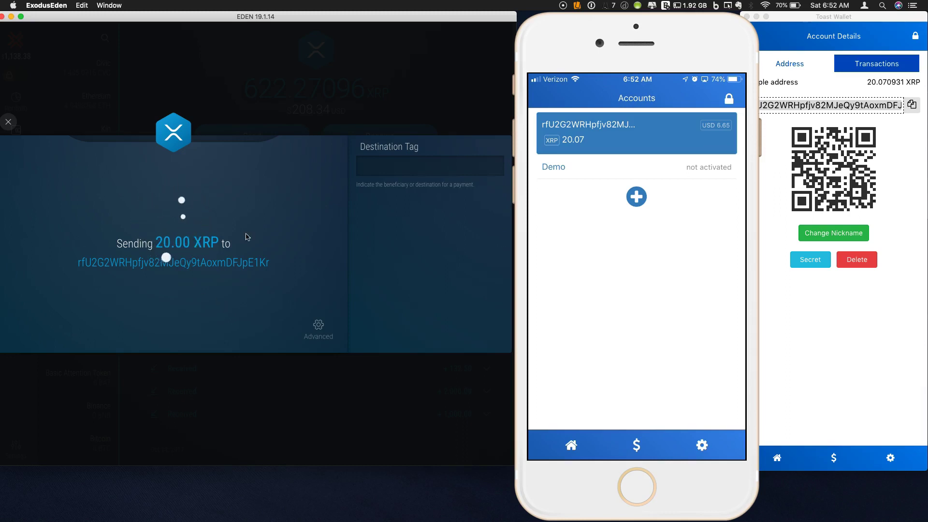
pyautogui.click(611, 260)
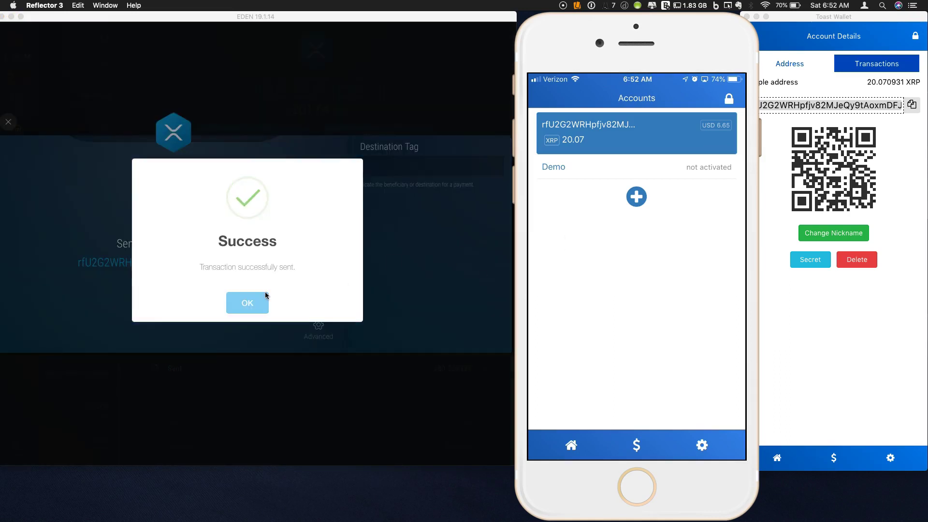
pyautogui.click(253, 304)
pyautogui.click(237, 302)
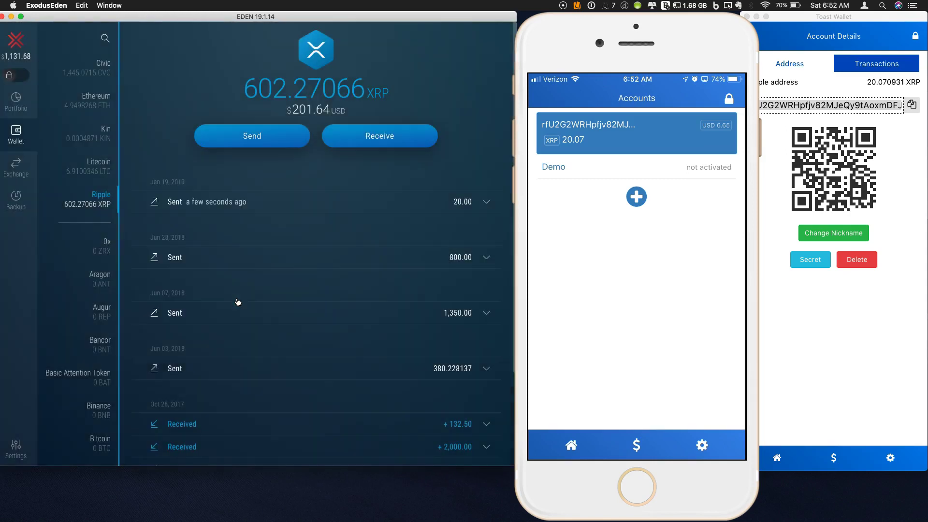
pyautogui.click(10, 17)
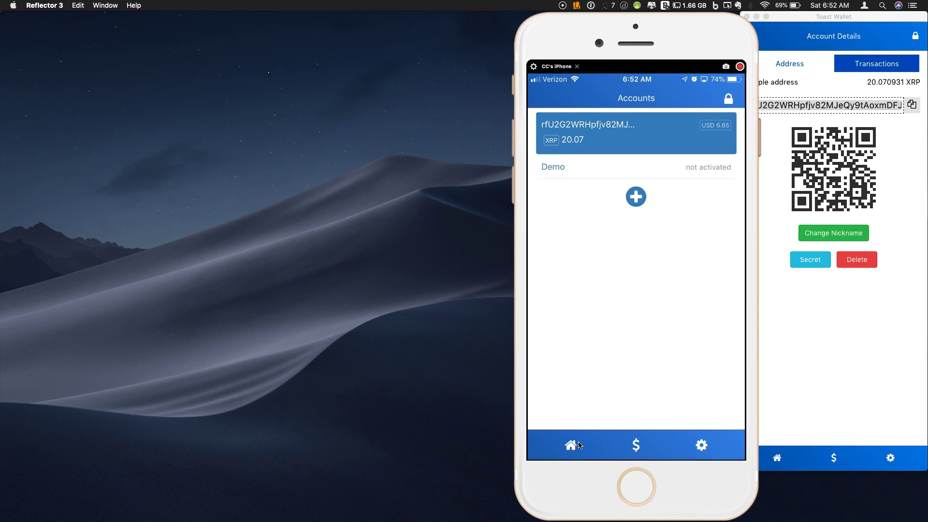
# Step: Confirm the iPhone account now shows 40.07 XRP, then switch to Binance in Chrome
pyautogui.click(635, 446)
pyautogui.click(627, 140)
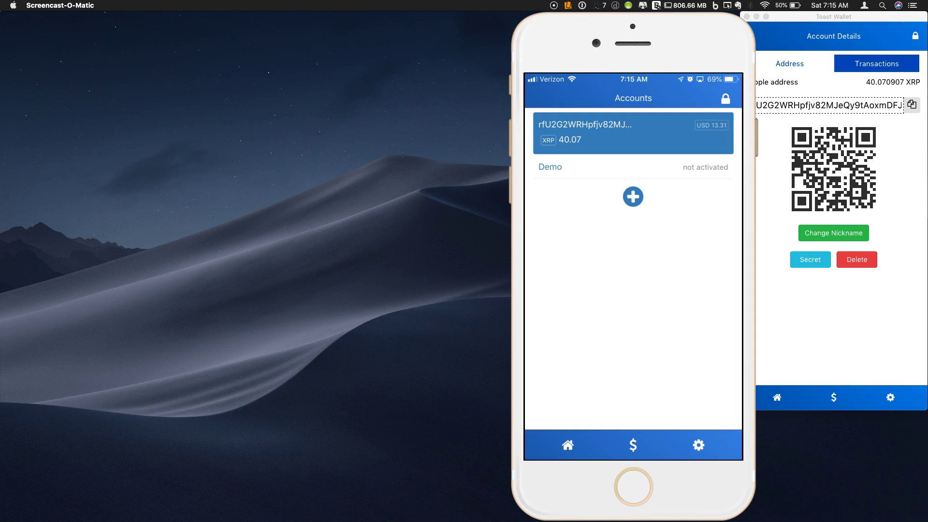
pyautogui.press('super+Tab')
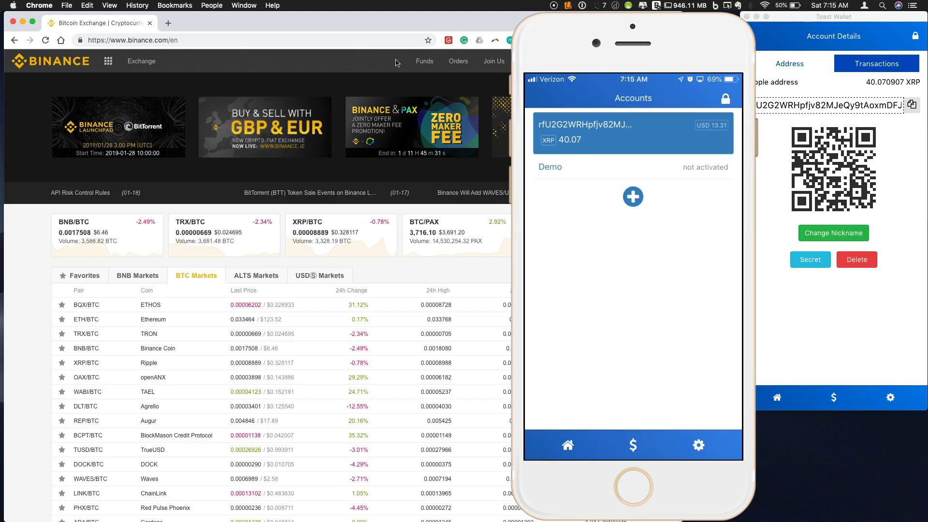
# Step: Open Binance's XRP deposit page via Funds > Deposits
pyautogui.moveTo(425, 62)
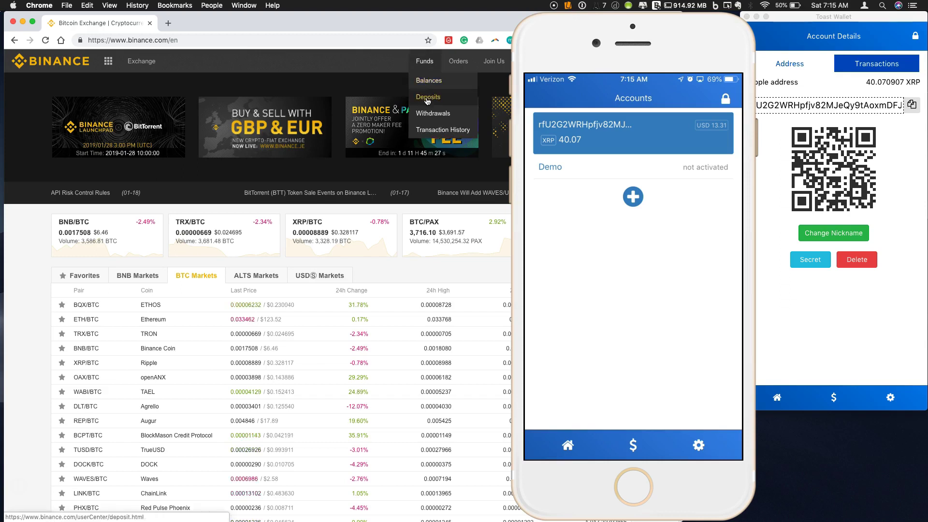
pyautogui.click(427, 99)
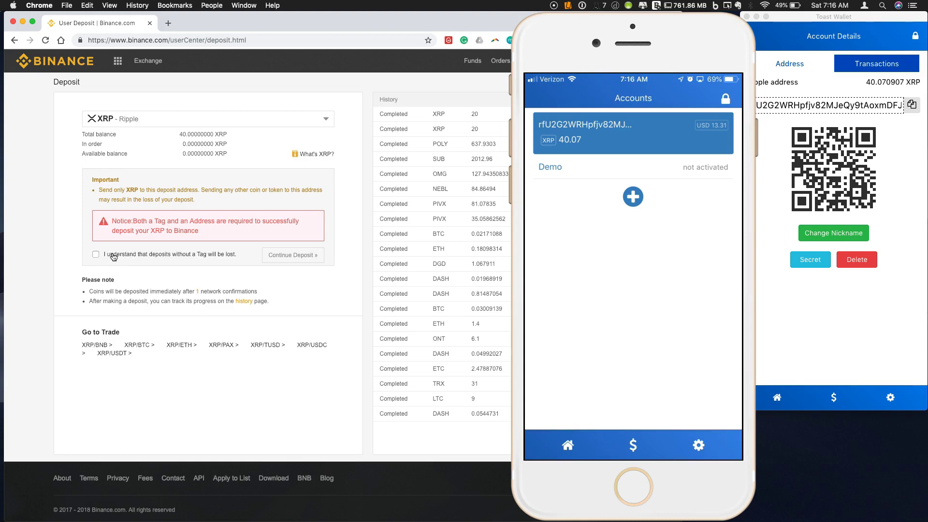
# Step: Acknowledge that untagged deposits are lost and continue to display the XRP deposit tag and address
pyautogui.click(114, 257)
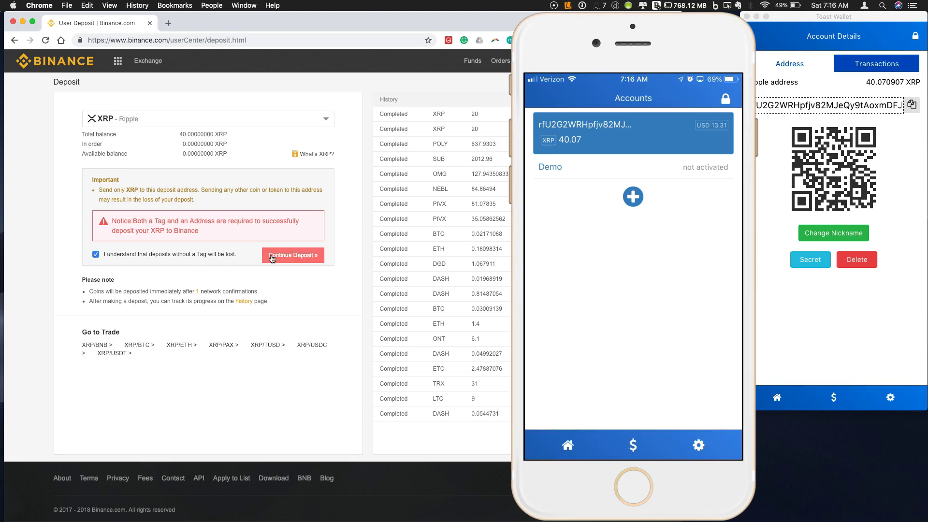
pyautogui.click(272, 257)
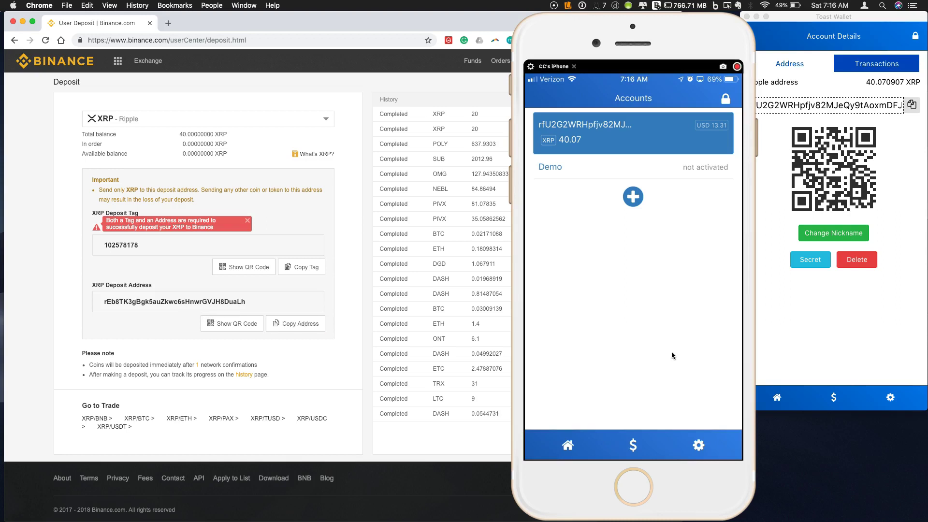
# Step: Start a phone payment and scan Binance's XRP deposit-address QR code as the recipient
pyautogui.click(630, 446)
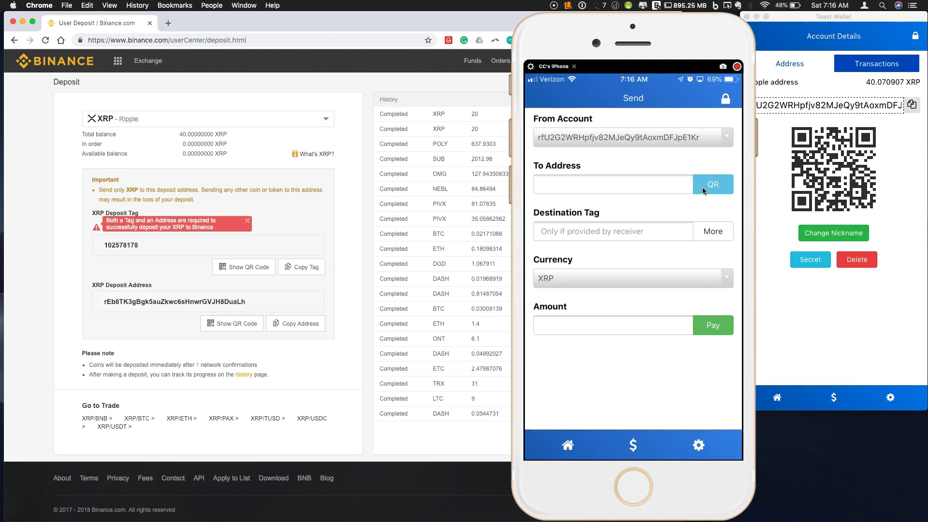
pyautogui.click(699, 191)
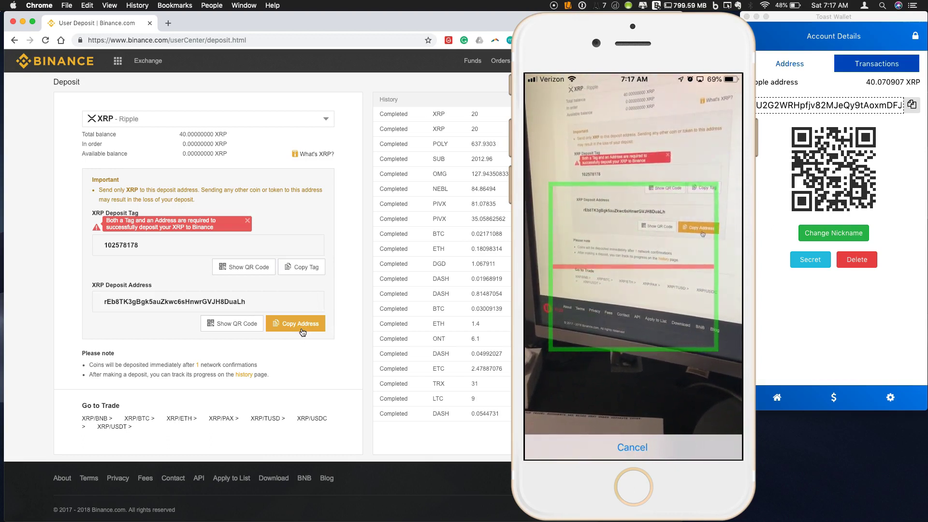
pyautogui.click(302, 332)
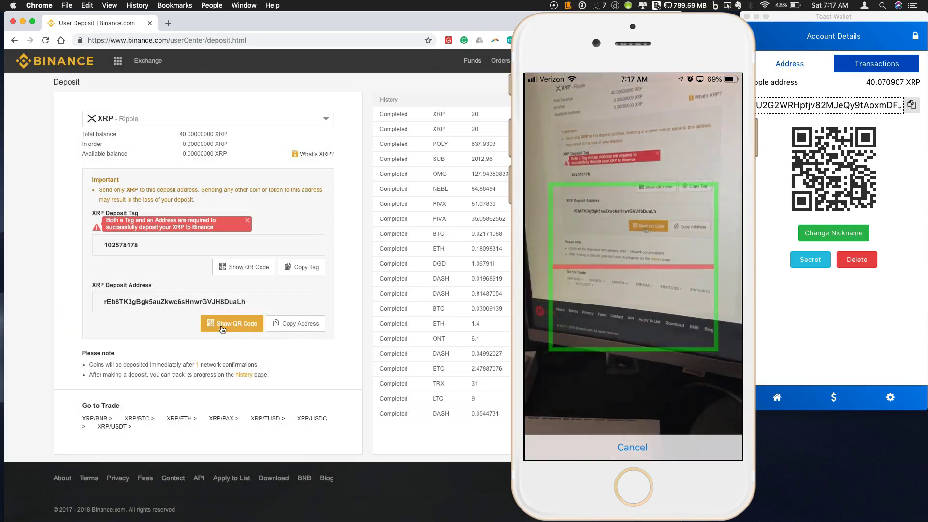
pyautogui.click(223, 328)
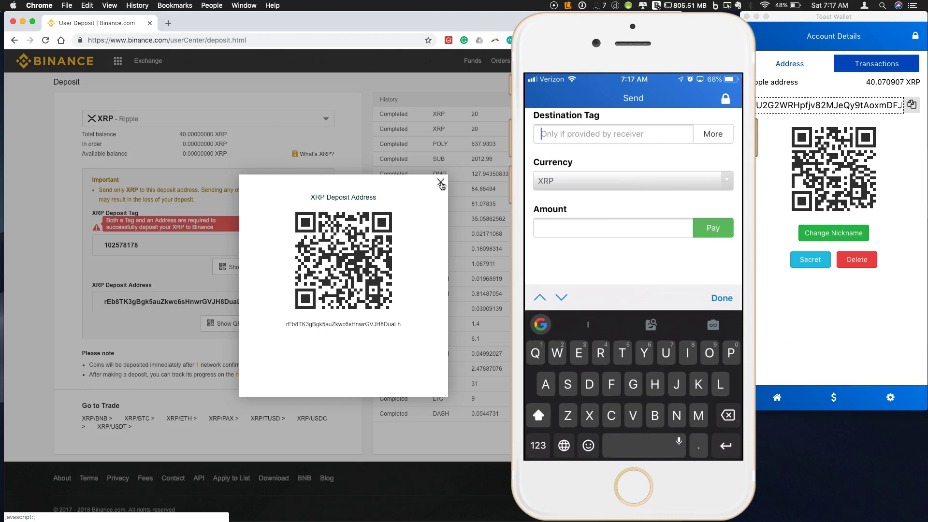
# Step: Enter Binance's deposit tag as the destination tag and 20 as the XRP amount
pyautogui.click(441, 183)
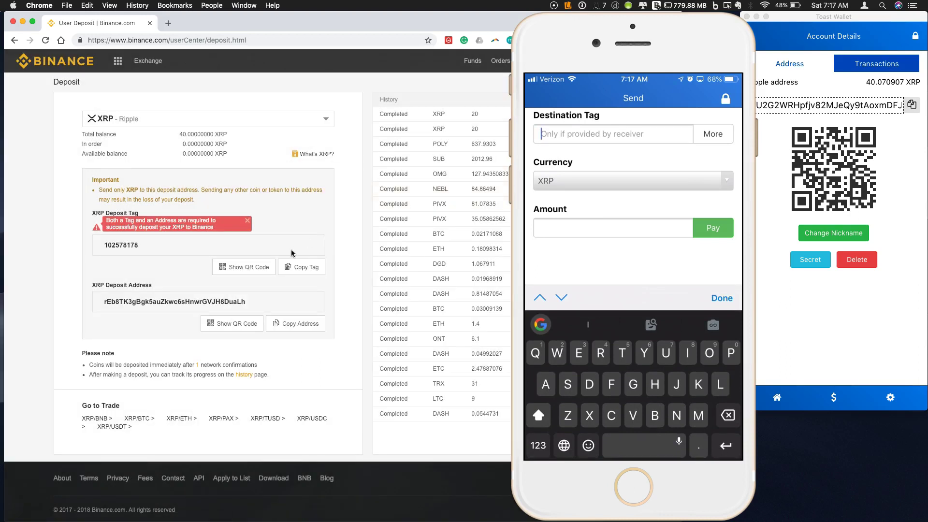
pyautogui.write('10')
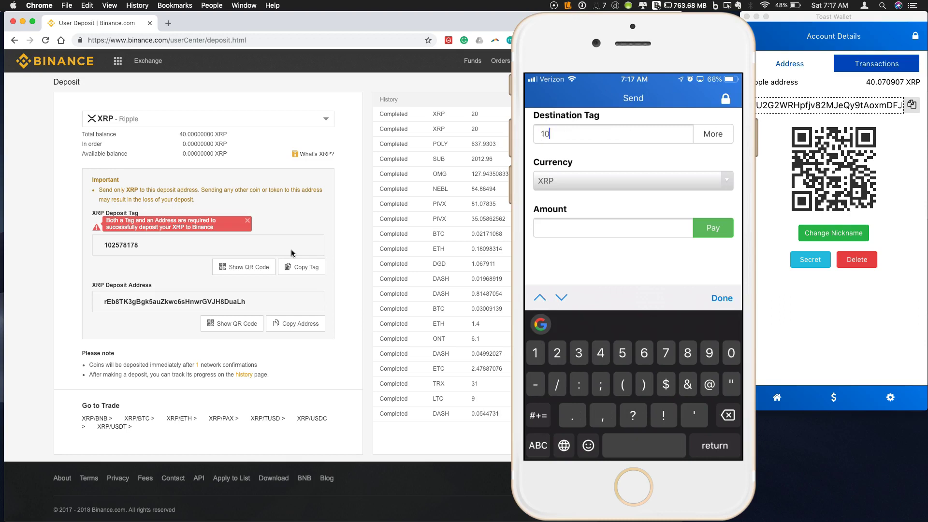
pyautogui.write('2578178')
pyautogui.click(613, 227)
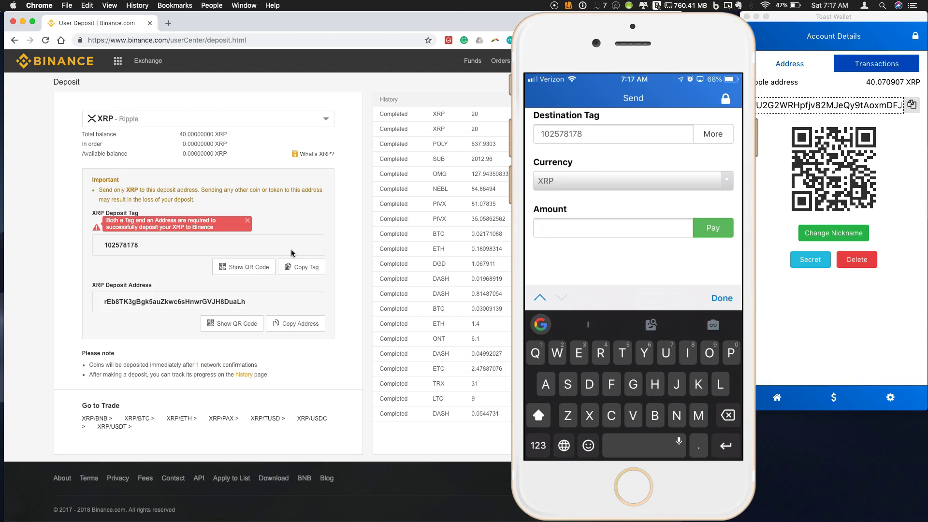
pyautogui.click(538, 445)
pyautogui.write('20')
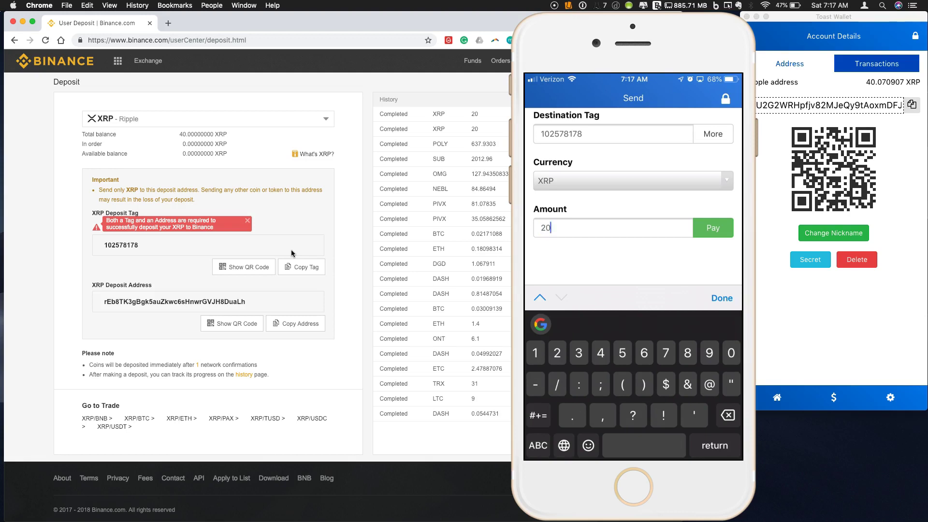
# Step: Confirm the 20 XRP payment to Binance with the wallet passphrase, then return to the Binance window
pyautogui.click(713, 228)
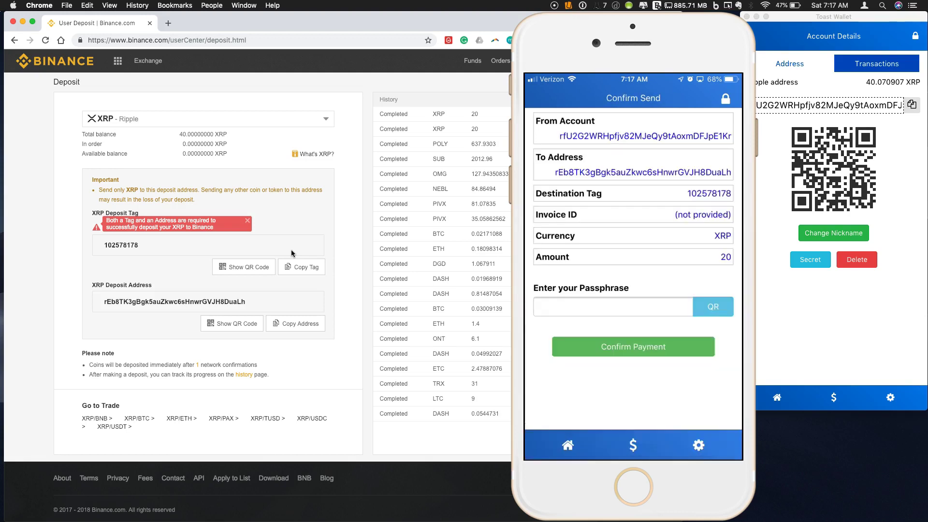
pyautogui.click(613, 307)
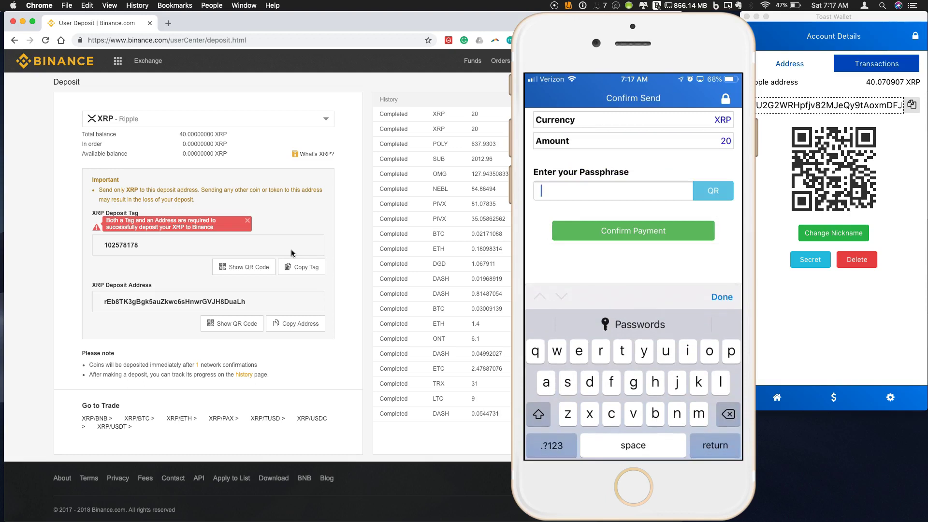
pyautogui.write('aassphr')
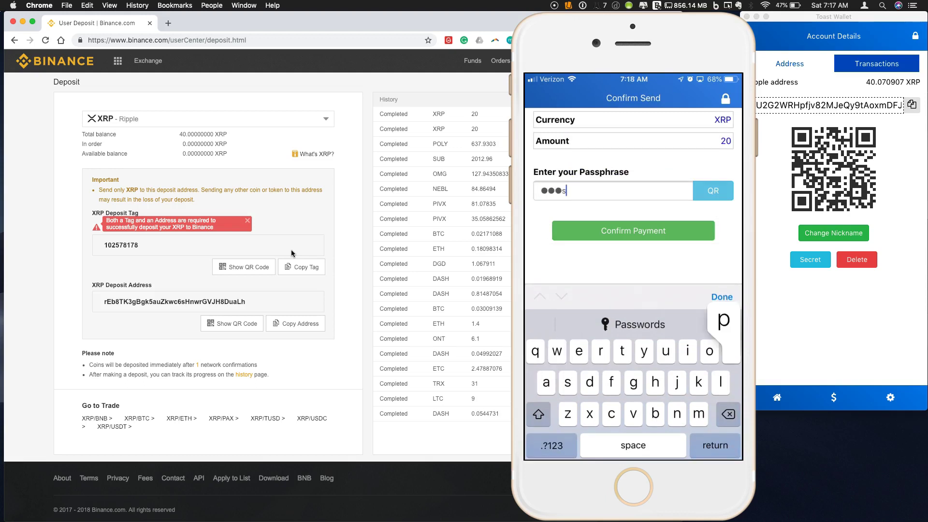
pyautogui.write('ase1')
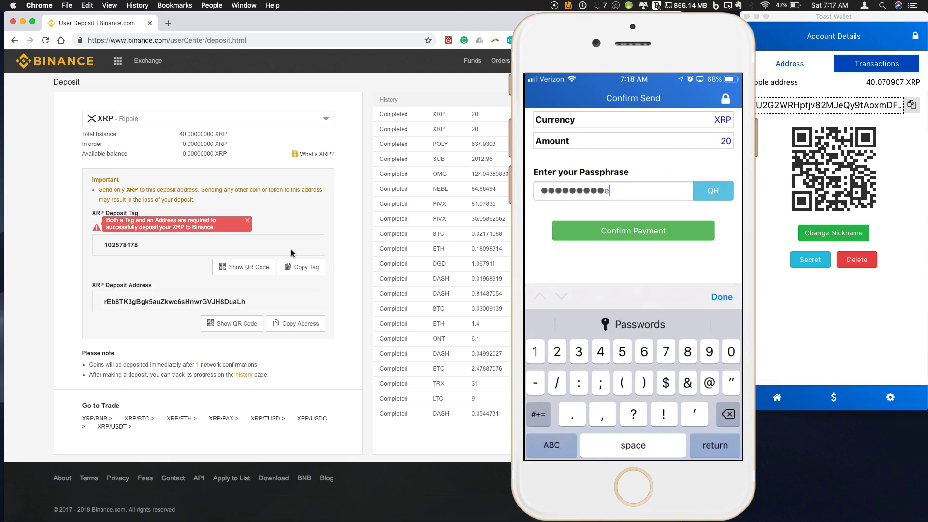
pyautogui.write('&')
pyautogui.click(633, 231)
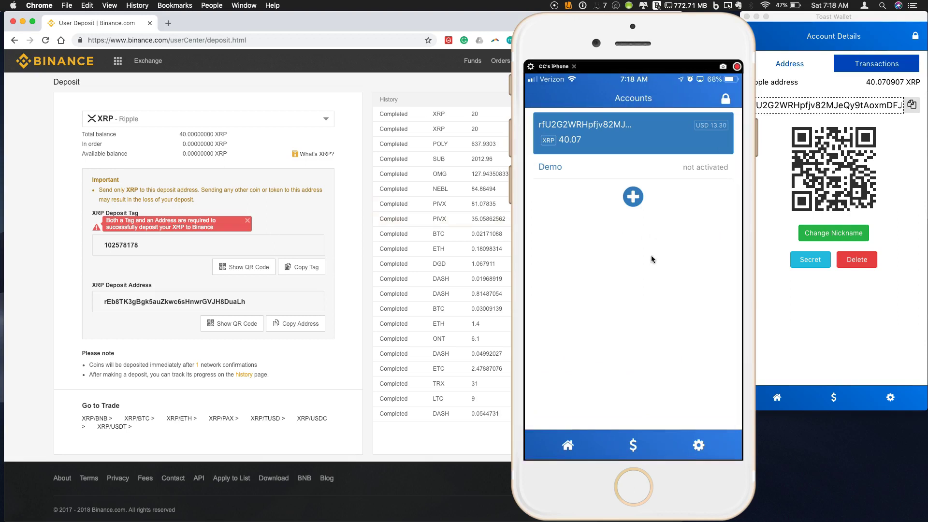
pyautogui.click(635, 450)
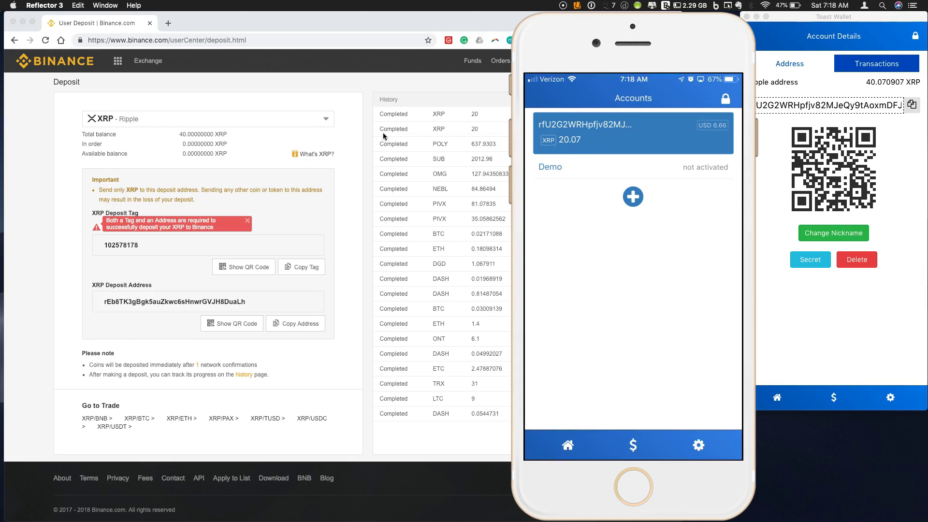
pyautogui.click(343, 127)
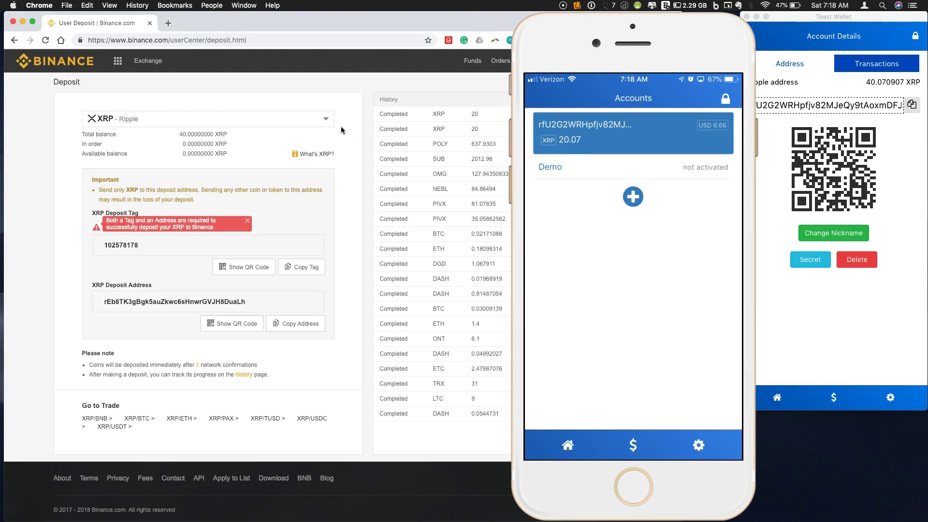
# Step: Open Binance's Funds > Balances page and search the list for xrp
pyautogui.moveTo(469, 64)
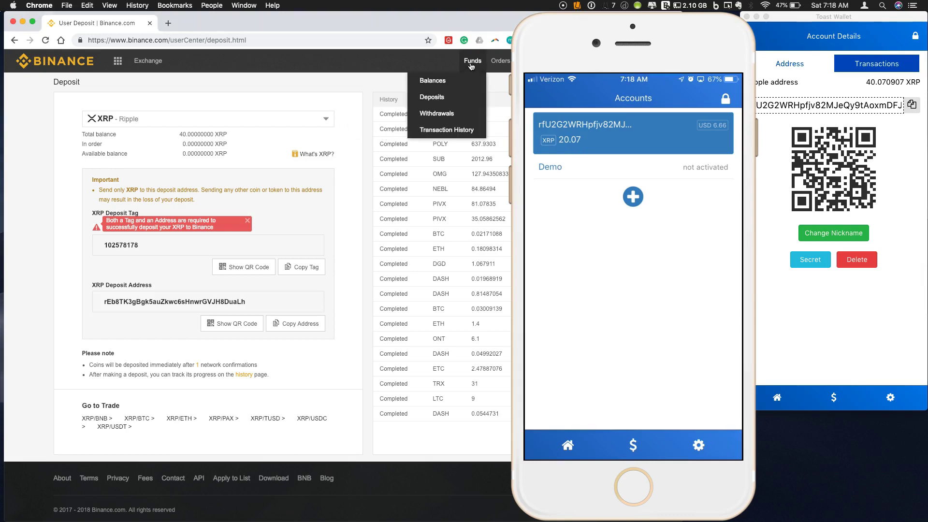
pyautogui.click(451, 86)
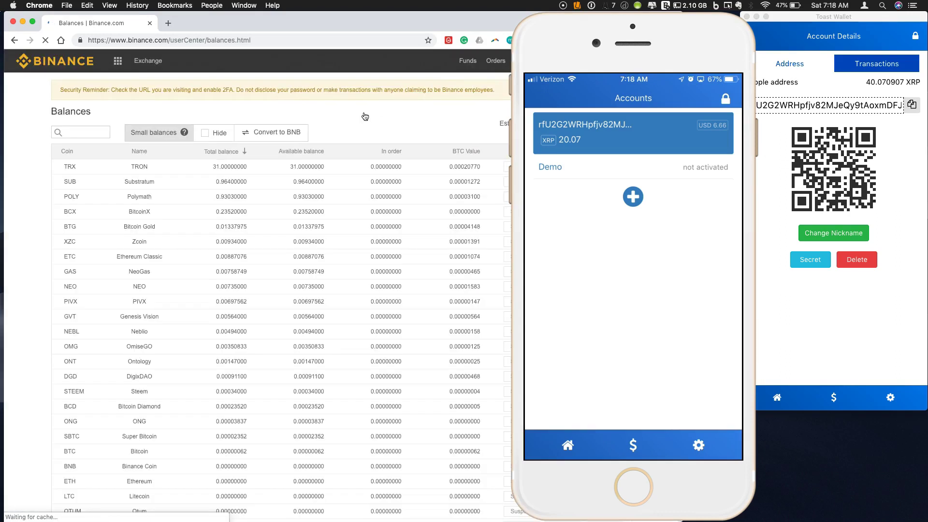
pyautogui.click(81, 133)
pyautogui.write('xrp')
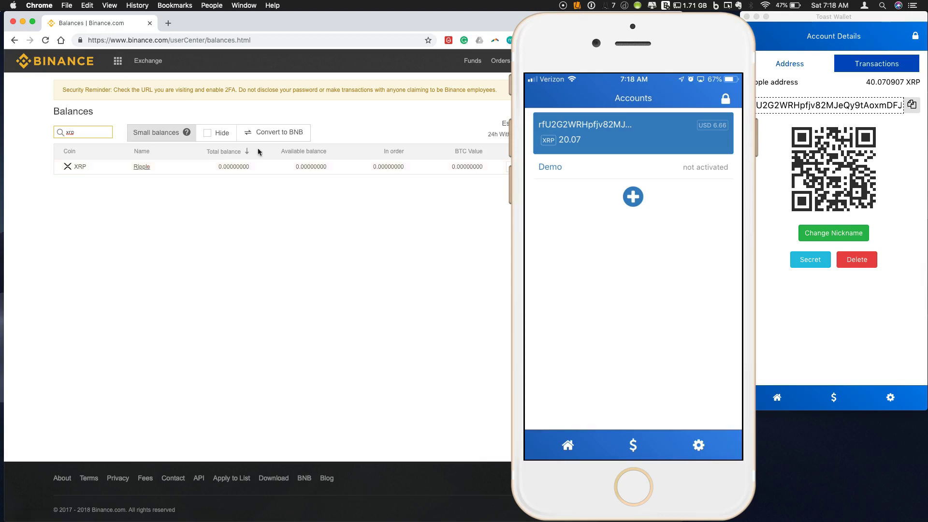
# Step: Reload the Balances page and search xrp again to refresh the XRP total to 20
pyautogui.click(449, 85)
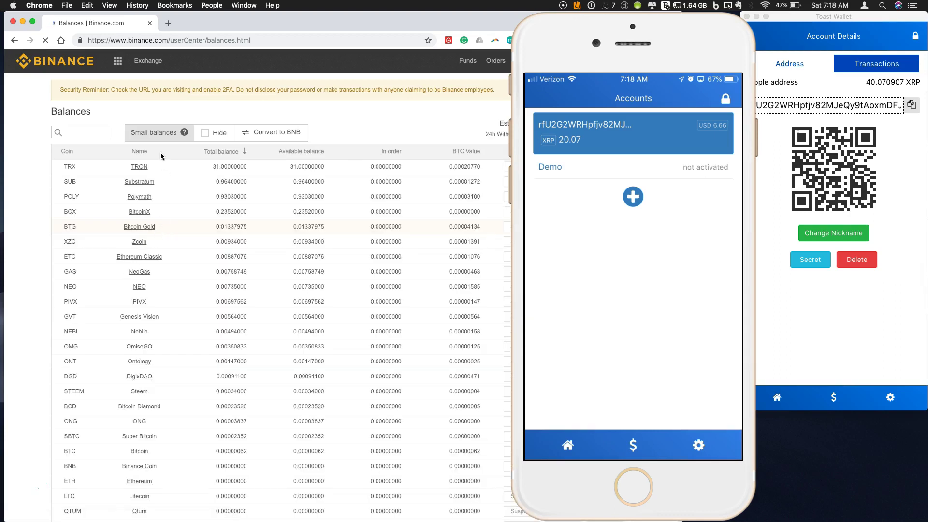
pyautogui.click(78, 133)
pyautogui.write('xrp')
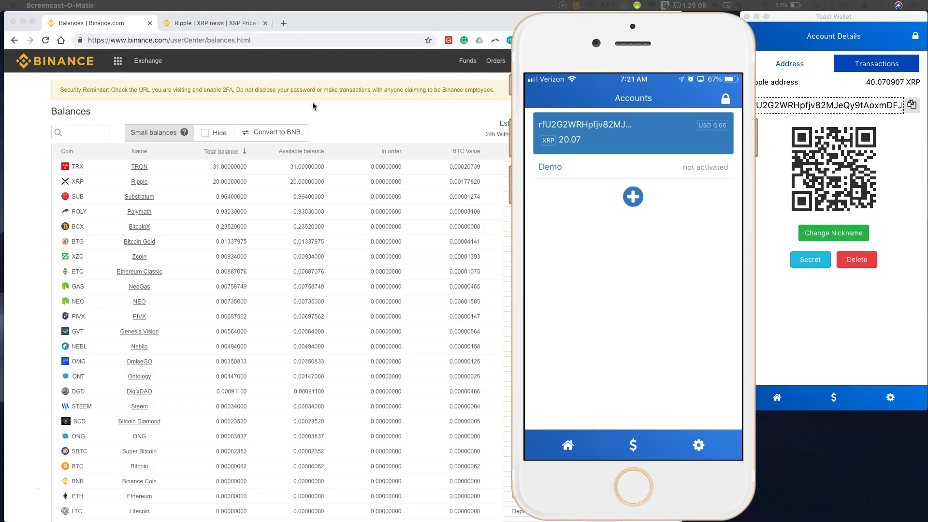
# Step: Filter Binance's balances by 'xrp' to show only Ripple with 20.00000000 total and available
pyautogui.click(312, 102)
pyautogui.click(76, 133)
pyautogui.write('xrp')
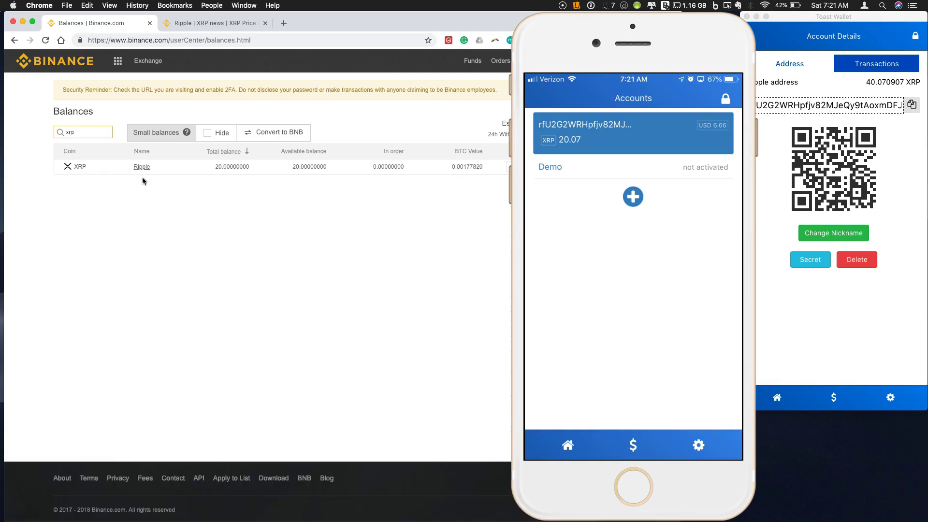